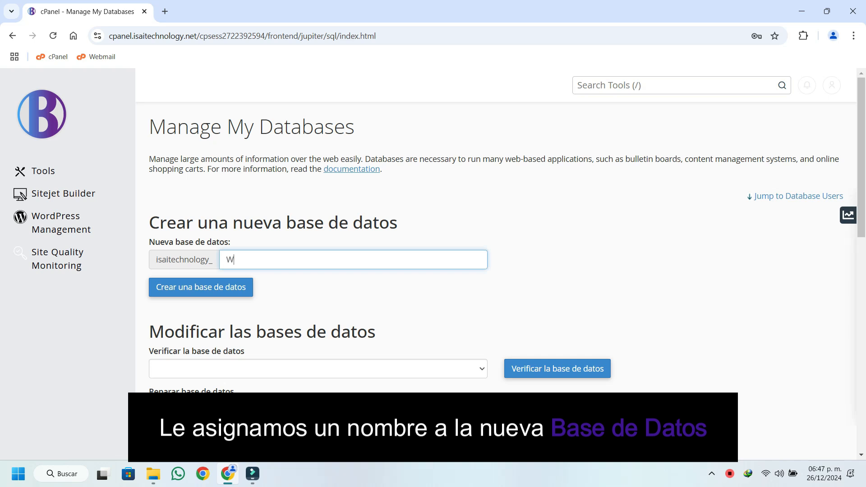
Create a new database with the name WEB_WP after the account prefix.
{"action": "type", "text": "_"}
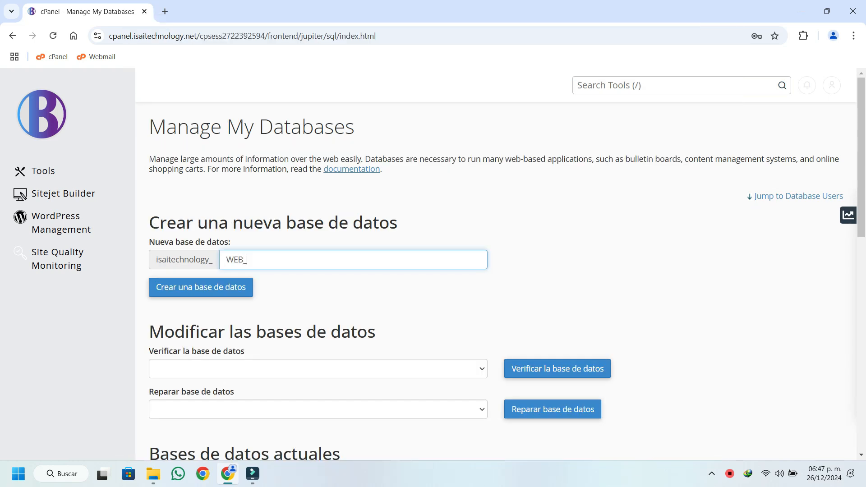
{"action": "type", "text": "WP"}
{"action": "key", "text": "Return"}
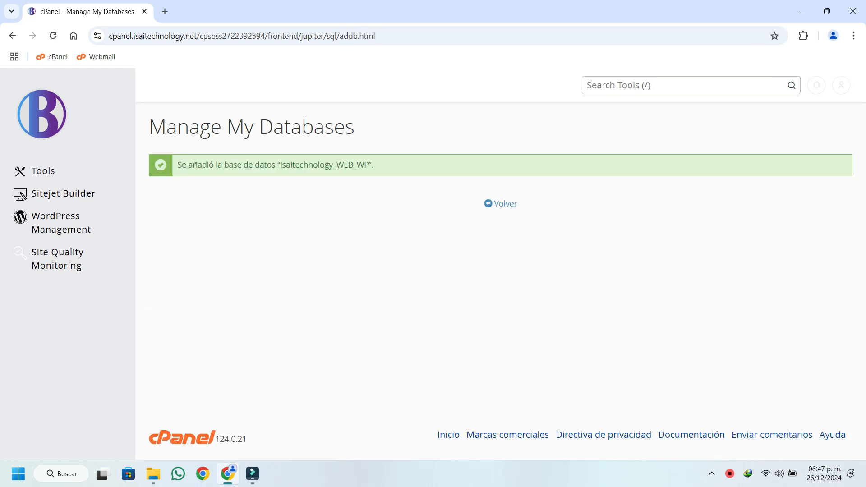
Copy the new database's full name into Data.txt under the <BASE DE DATOS> heading.
{"action": "double_click", "coordinate": [325, 165]}
{"action": "key", "text": "ctrl+c"}
{"action": "right_click", "coordinate": [302, 166]}
{"action": "left_click", "coordinate": [339, 182]}
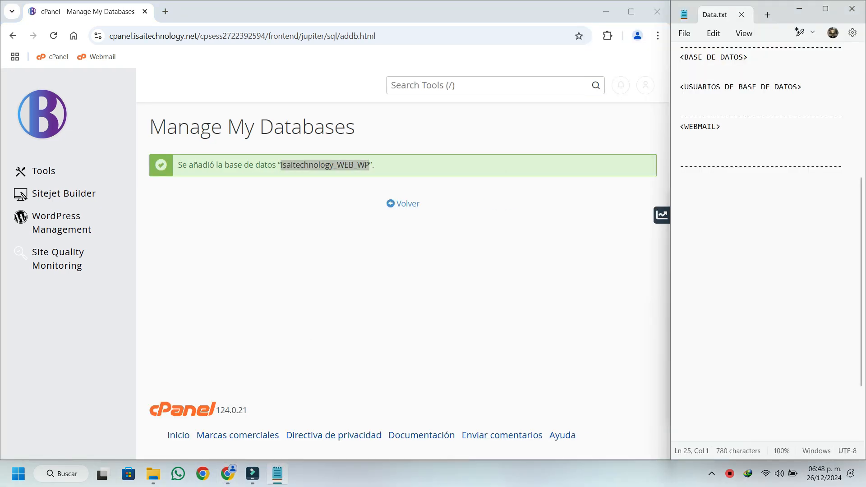
{"action": "key", "text": "ctrl+v"}
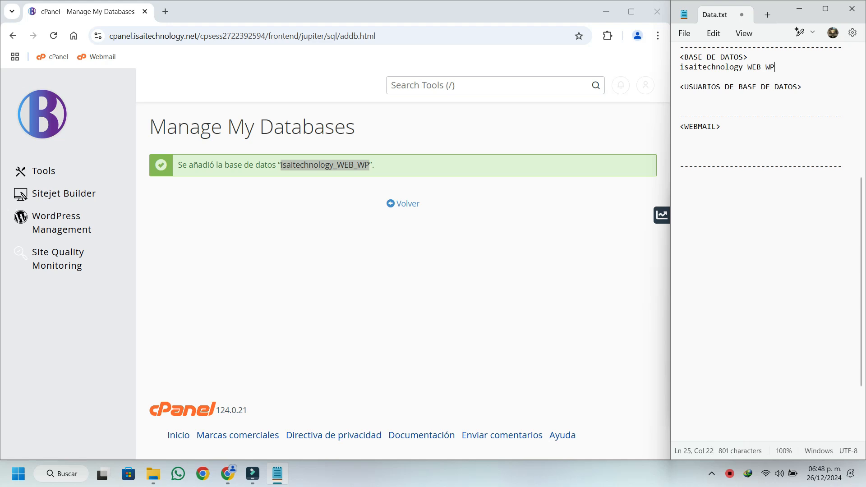
Return to database management and clear the prefilled username and password in the new database user form.
{"action": "left_click", "coordinate": [404, 204]}
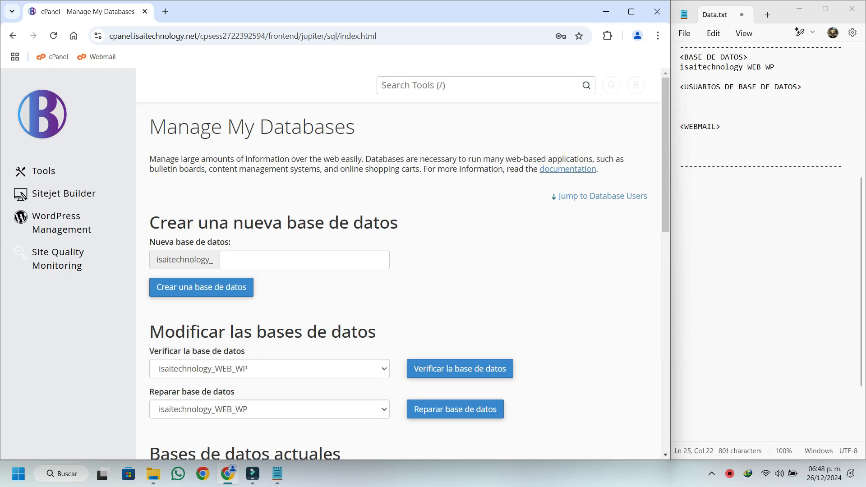
{"action": "scroll", "coordinate": [397, 271], "scroll_direction": "down", "scroll_amount": 2}
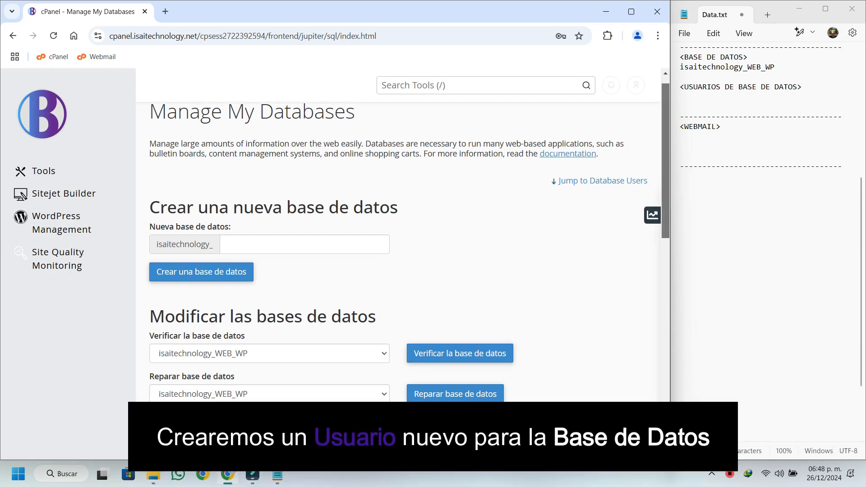
{"action": "scroll", "coordinate": [397, 270], "scroll_direction": "down", "scroll_amount": 9}
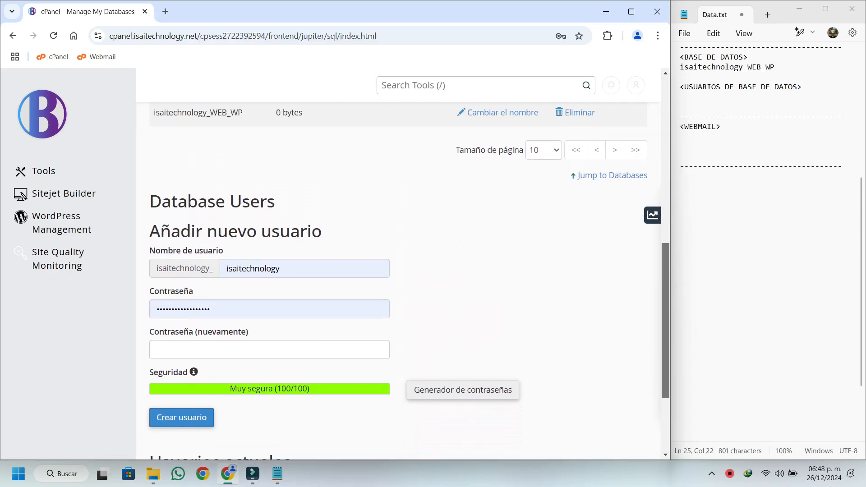
{"action": "scroll", "coordinate": [397, 271], "scroll_direction": "up", "scroll_amount": 2}
{"action": "left_click_drag", "start_coordinate": [287, 226], "coordinate": [224, 225]}
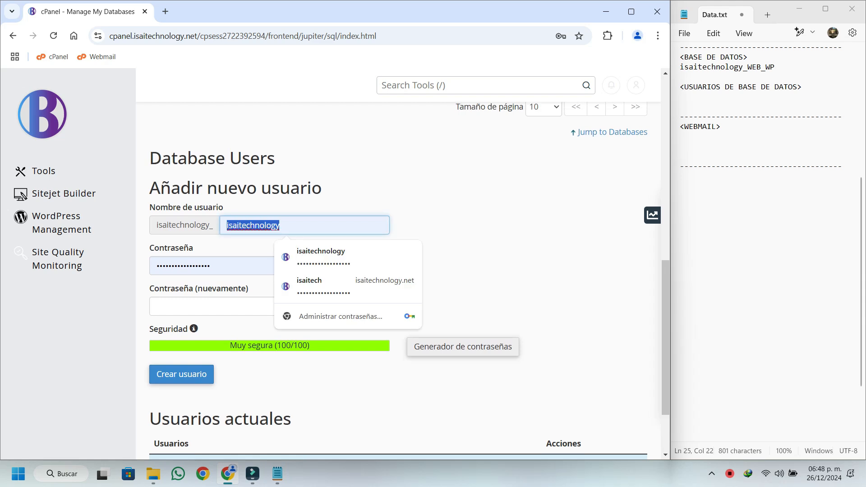
{"action": "key", "text": "BackSpace"}
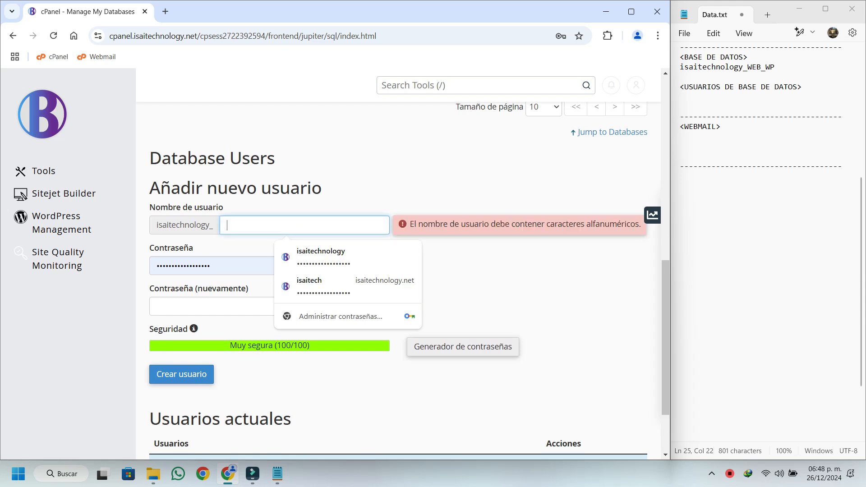
{"action": "key", "text": "Tab"}
{"action": "key", "text": "BackSpace"}
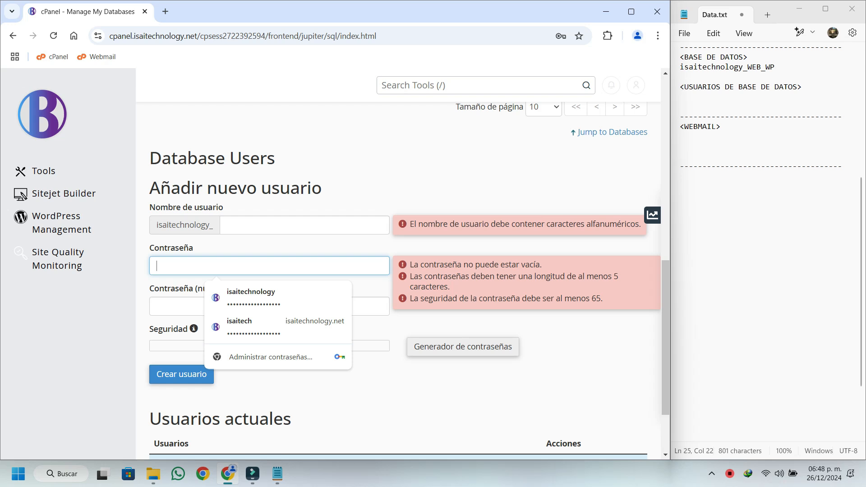
Set the new database user's name to WEB_WP_USER1, reusing the WEB_WP part of the name noted in Data.txt.
{"action": "left_click_drag", "start_coordinate": [747, 67], "coordinate": [775, 67]}
{"action": "key", "text": "ctrl+c"}
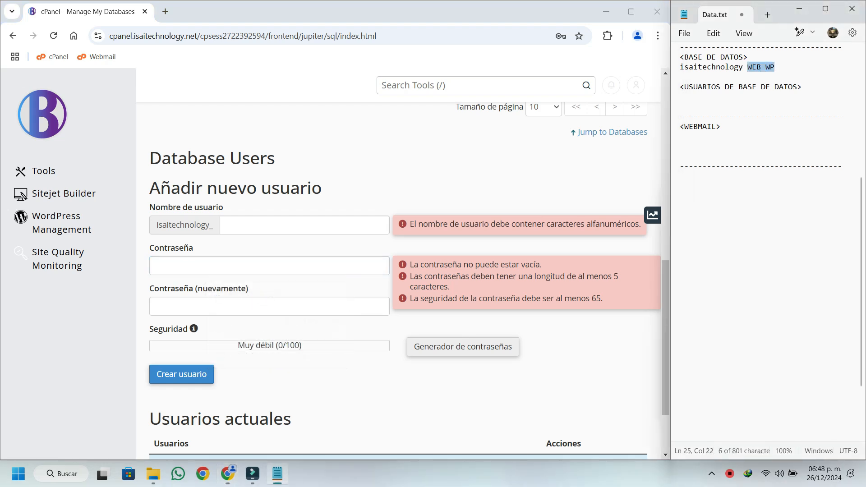
{"action": "left_click", "coordinate": [289, 225]}
{"action": "key", "text": "ctrl+v"}
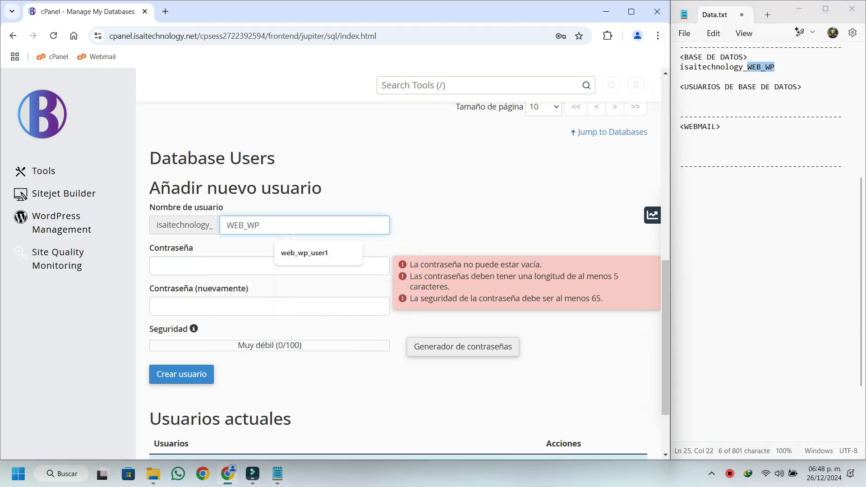
{"action": "type", "text": "_"}
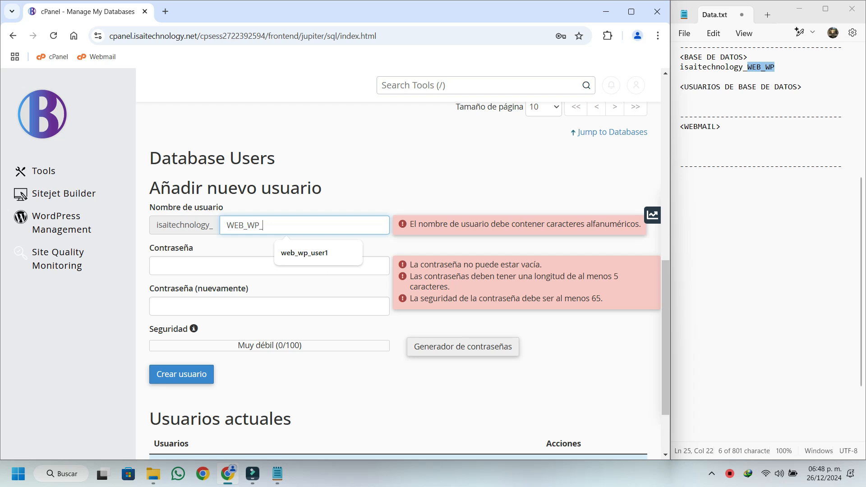
{"action": "type", "text": "USER1"}
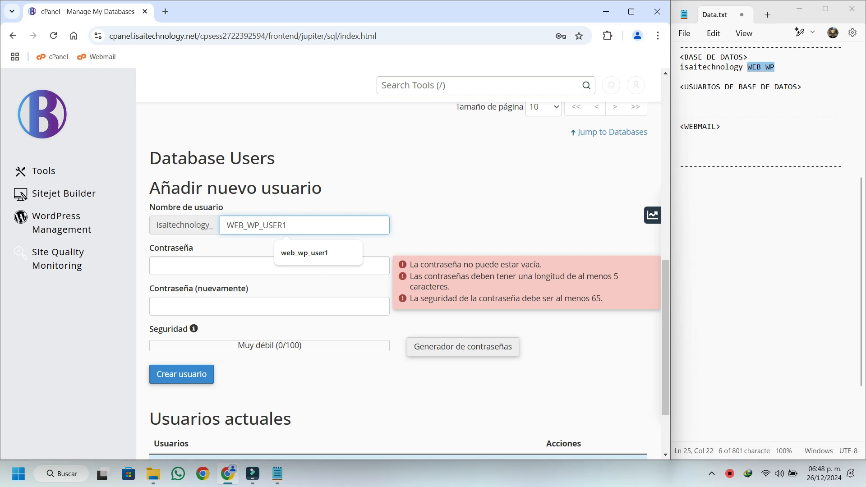
Generate a password for the new database user and record it in Data.txt under a new <PASSWORD> heading.
{"action": "left_click", "coordinate": [270, 266]}
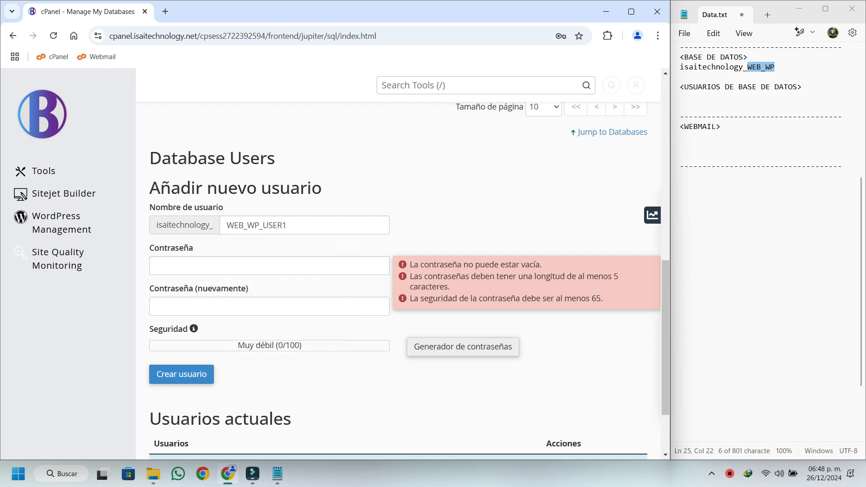
{"action": "left_click", "coordinate": [463, 347]}
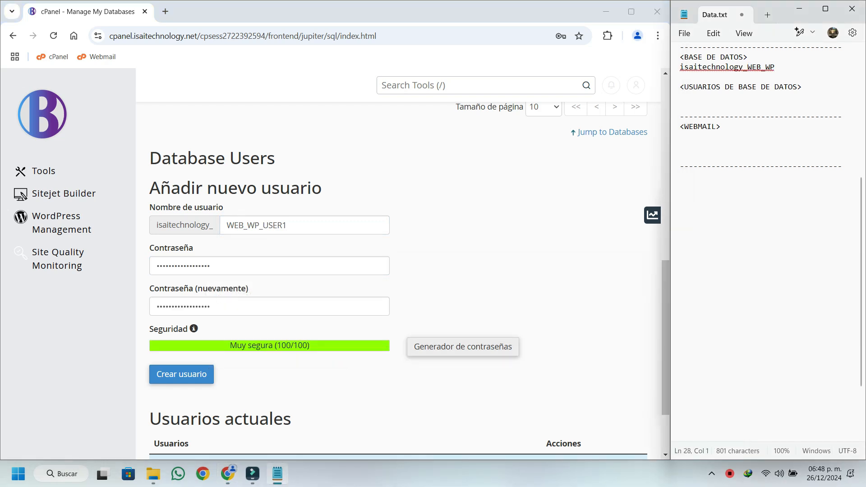
{"action": "key", "text": "Return"}
{"action": "key", "text": "Return"}
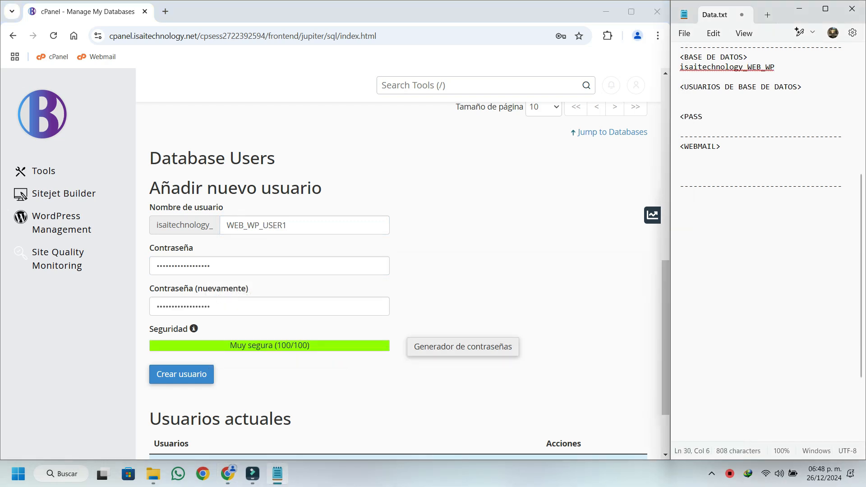
{"action": "type", "text": "<PASSWORD"}
{"action": "key", "text": "Return"}
{"action": "key", "text": "ctrl+v"}
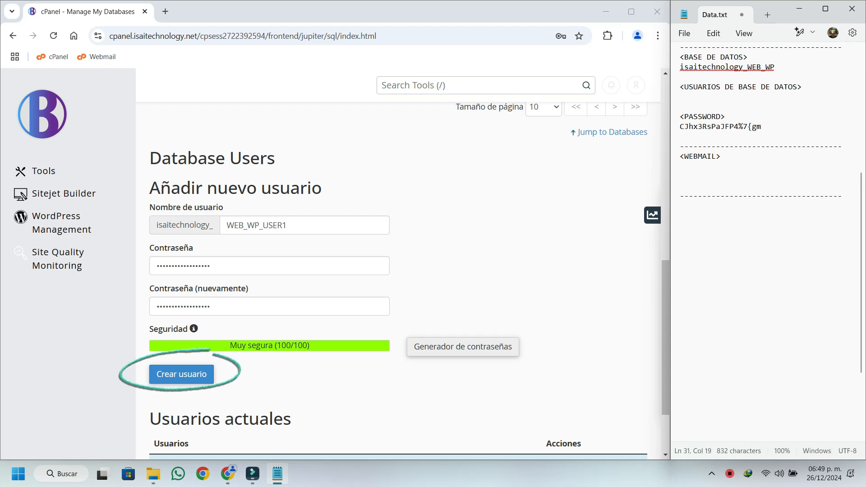
Create the database user without saving the password in the browser, and copy its full name under <USUARIOS DE BASE DE DATOS> in Data.txt.
{"action": "left_click", "coordinate": [181, 374]}
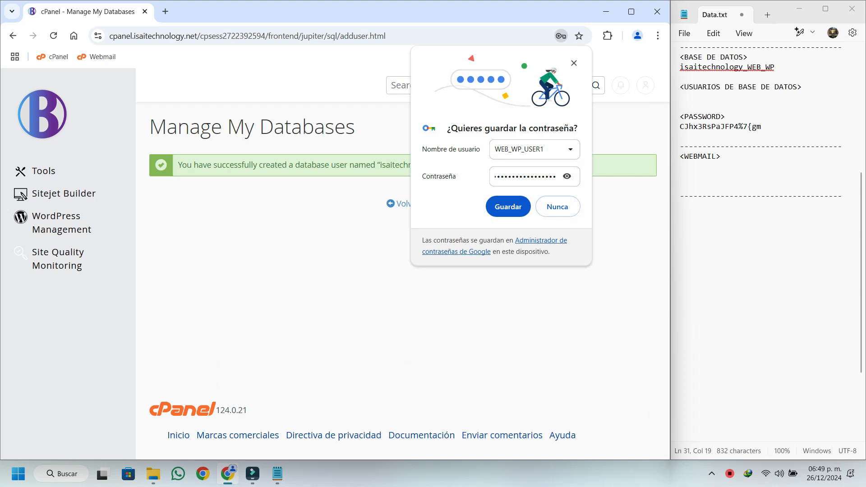
{"action": "left_click", "coordinate": [574, 63]}
{"action": "double_click", "coordinate": [438, 165]}
{"action": "key", "text": "ctrl+c"}
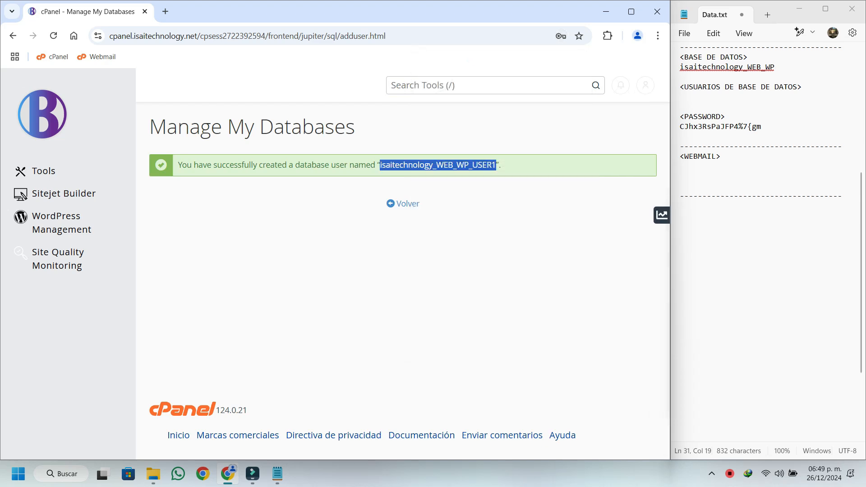
{"action": "left_click", "coordinate": [681, 97]}
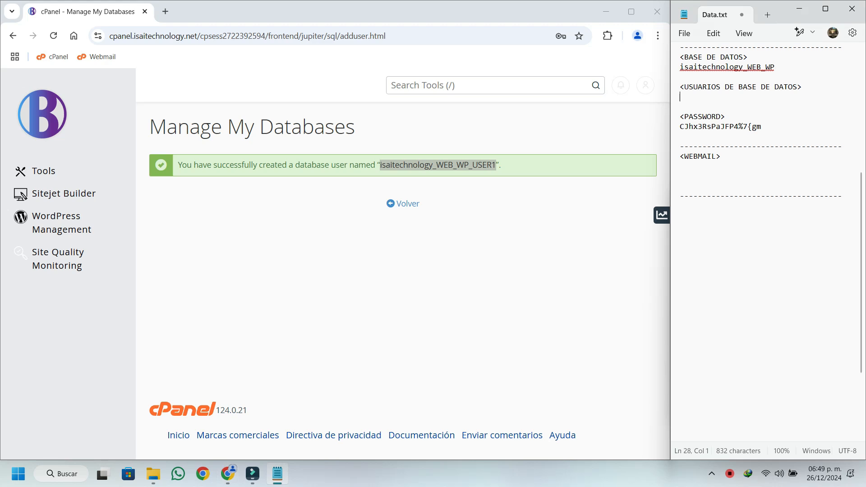
{"action": "key", "text": "ctrl+v"}
Return to database management and add user isaitechnology_WEB_WP_USER1 to the database isaitechnology_WEB_WP.
{"action": "left_click", "coordinate": [402, 204]}
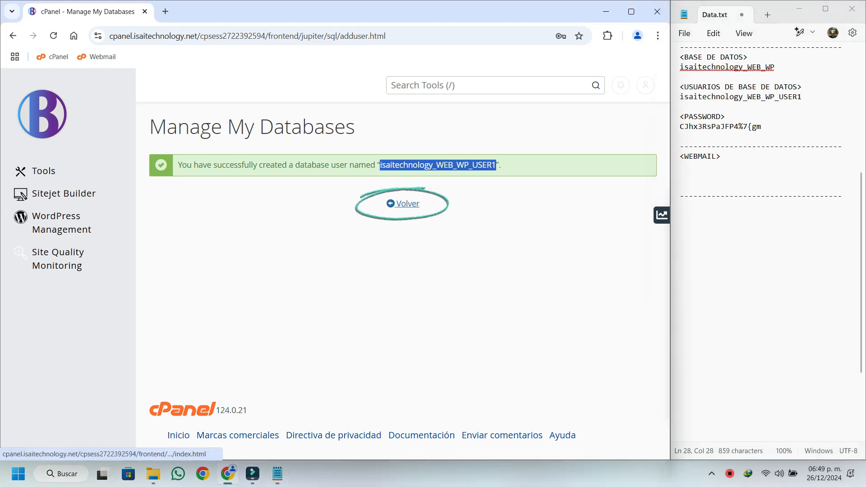
{"action": "left_click", "coordinate": [403, 204]}
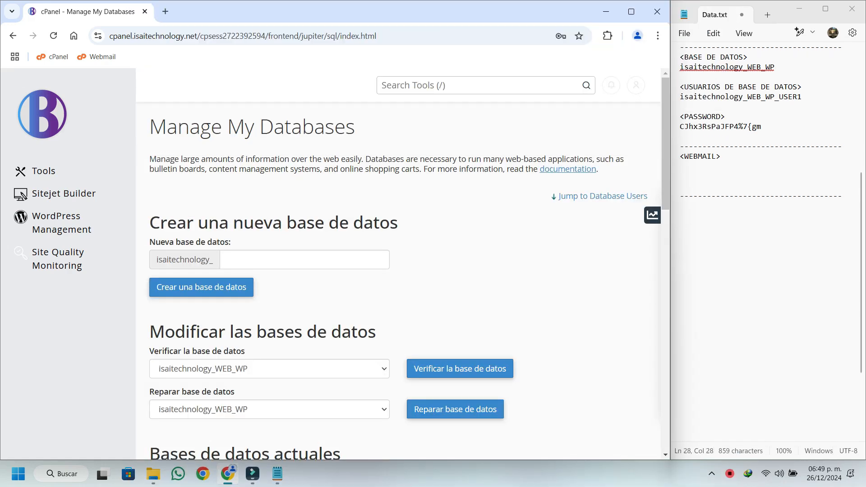
{"action": "scroll", "coordinate": [397, 271], "scroll_direction": "down", "scroll_amount": 15}
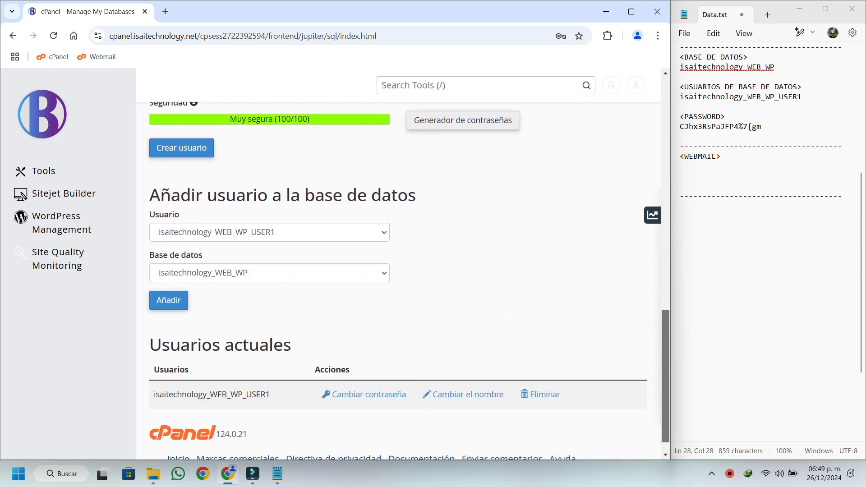
{"action": "scroll", "coordinate": [396, 270], "scroll_direction": "down", "scroll_amount": 1}
{"action": "left_click", "coordinate": [270, 209]}
{"action": "left_click", "coordinate": [269, 226]}
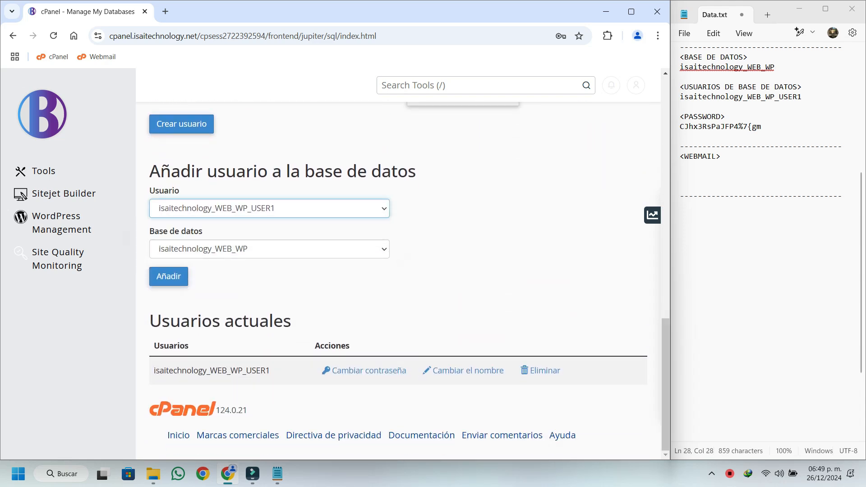
{"action": "left_click", "coordinate": [169, 276]}
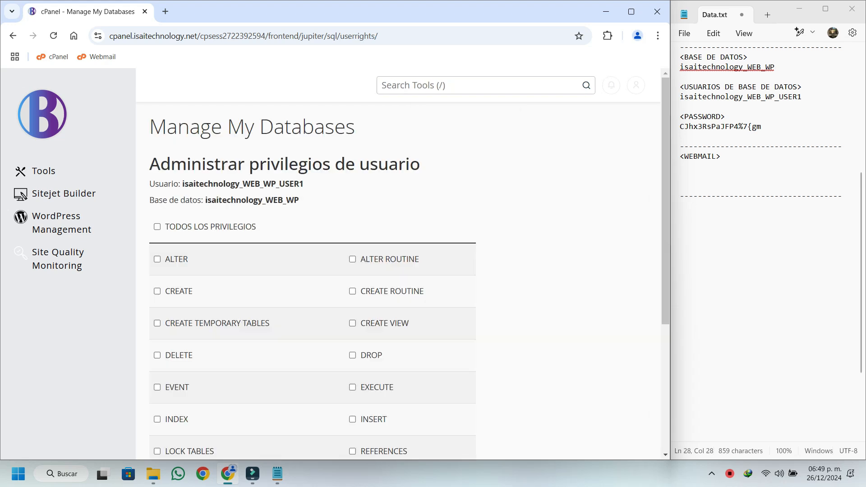
Grant the user all privileges on the database, save the changes and return to database management.
{"action": "left_click", "coordinate": [157, 227]}
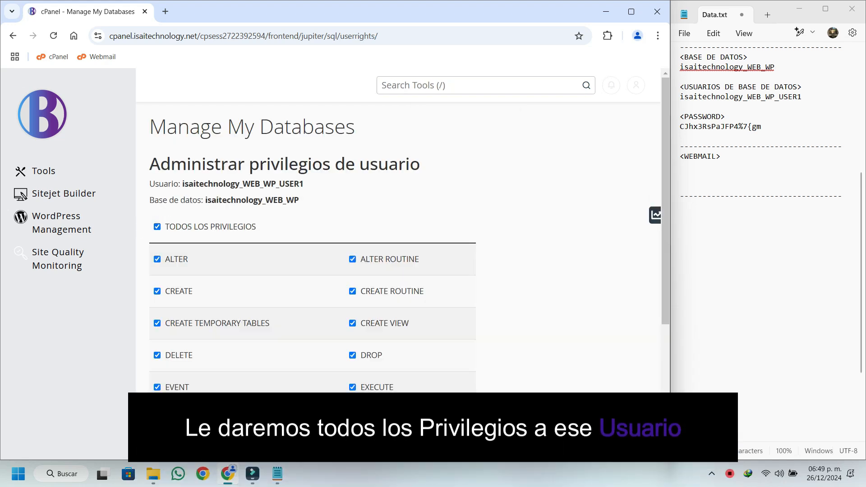
{"action": "scroll", "coordinate": [311, 234], "scroll_direction": "down", "scroll_amount": 4}
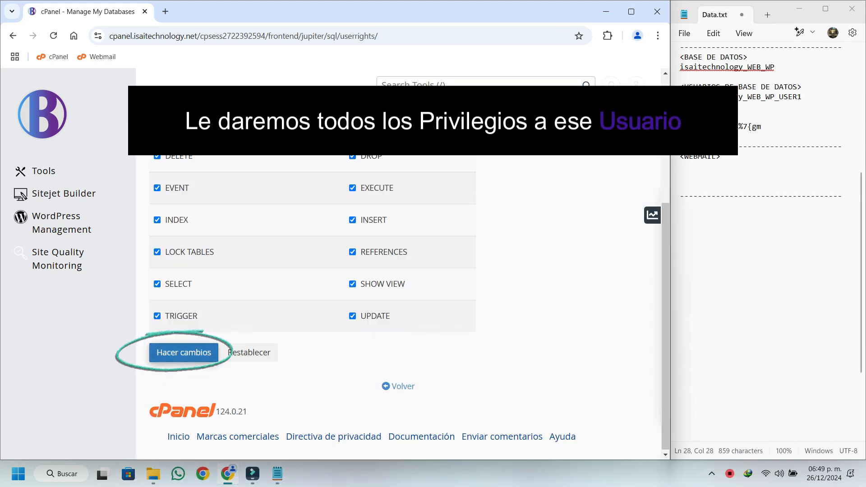
{"action": "left_click", "coordinate": [183, 352]}
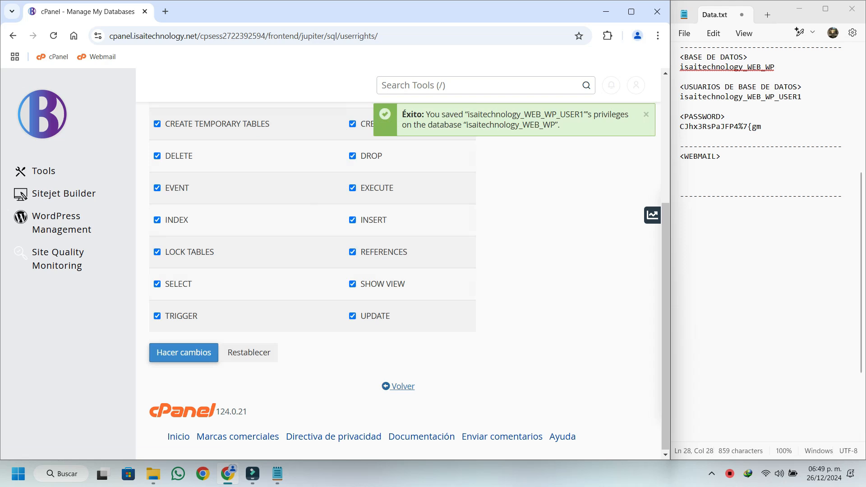
{"action": "left_click", "coordinate": [401, 386]}
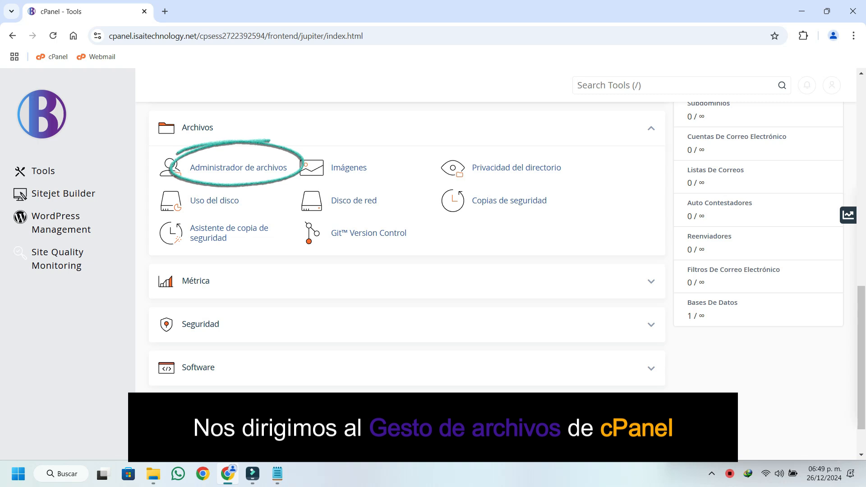
Open the cPanel File Manager and load the isaitechnology.net site in a new browser tab.
{"action": "left_click", "coordinate": [238, 167]}
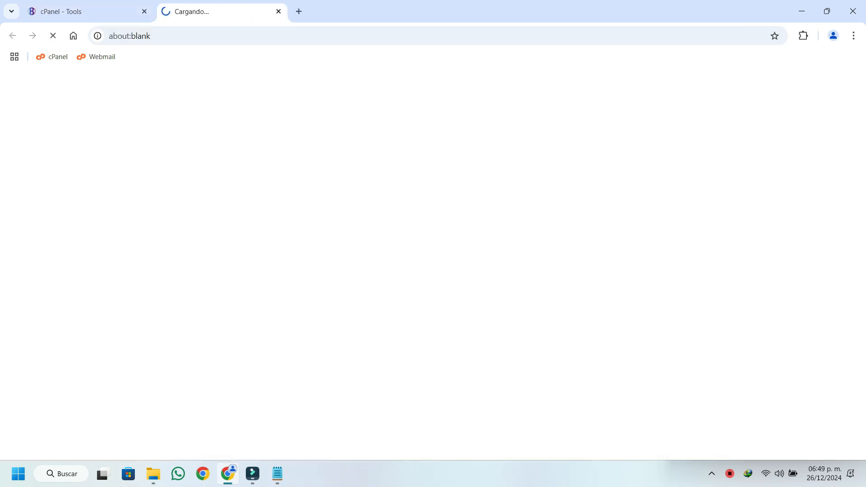
{"action": "key", "text": "ctrl+t"}
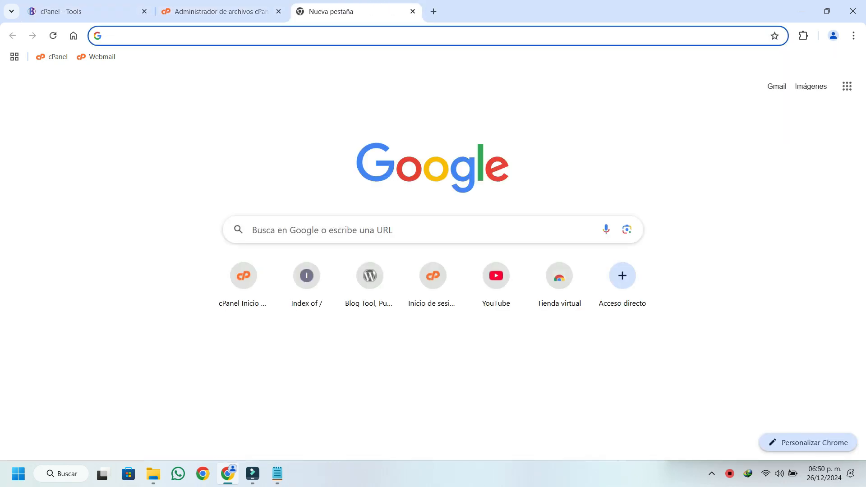
{"action": "type", "text": "isai"}
{"action": "key", "text": "Return"}
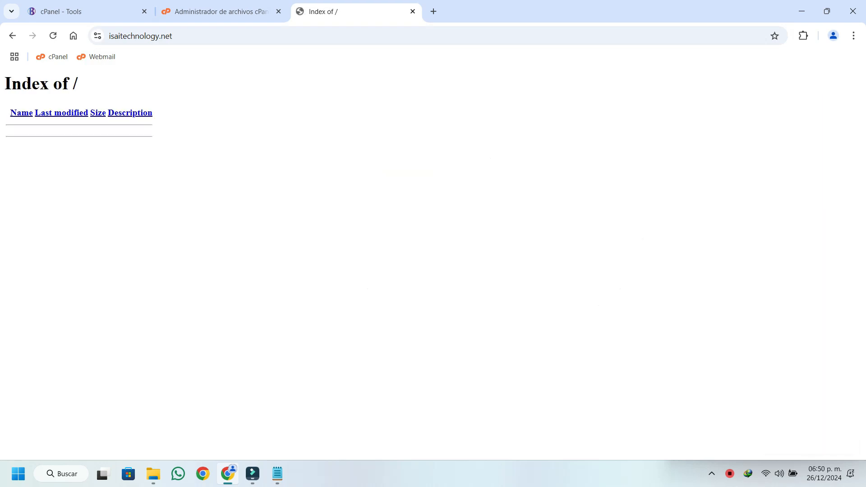
Return to the file manager and move the .htaccess file in public_html to the trash.
{"action": "left_click", "coordinate": [221, 12]}
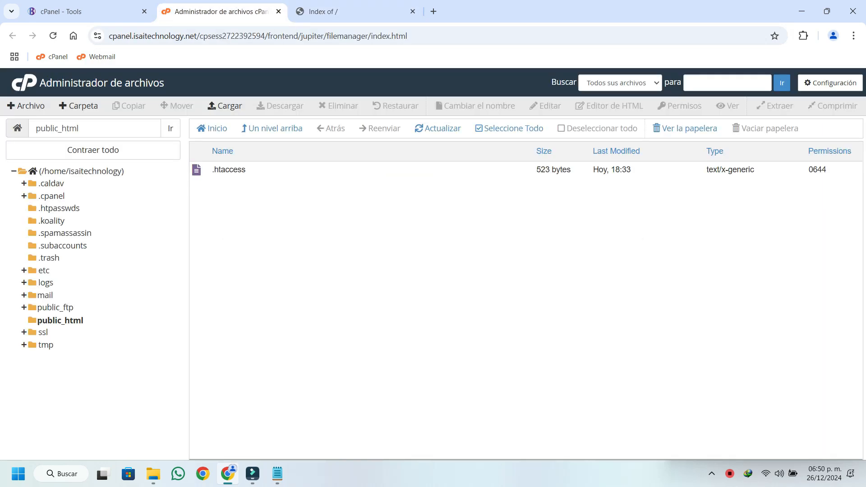
{"action": "left_click", "coordinate": [60, 321]}
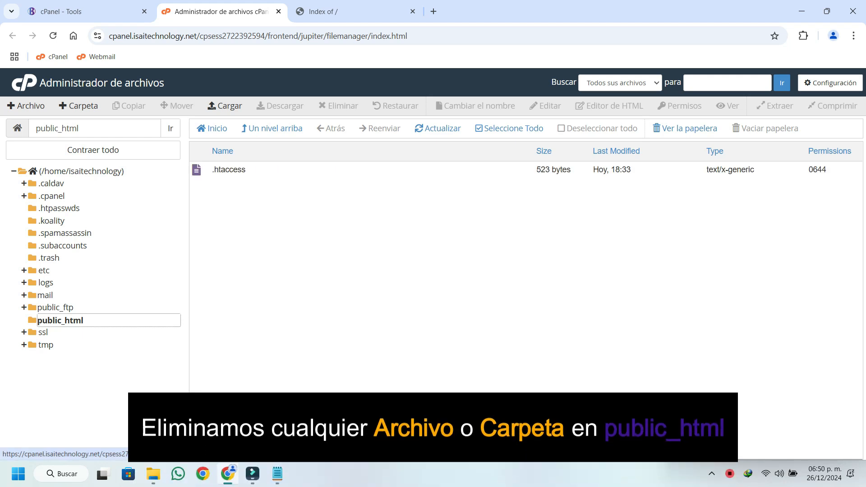
{"action": "left_click", "coordinate": [234, 169]}
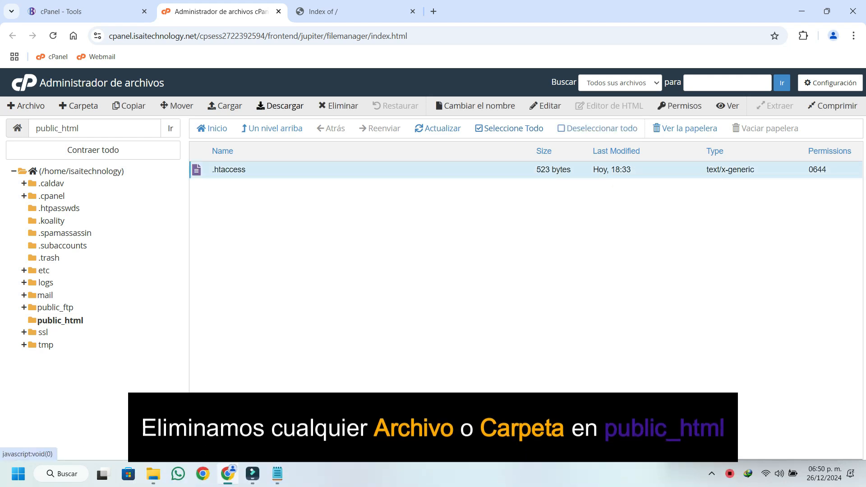
{"action": "left_click", "coordinate": [339, 106]}
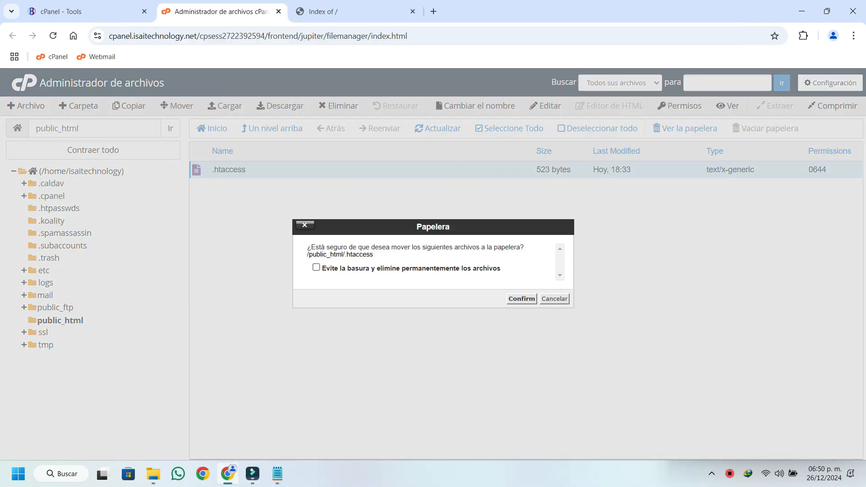
{"action": "left_click", "coordinate": [522, 299]}
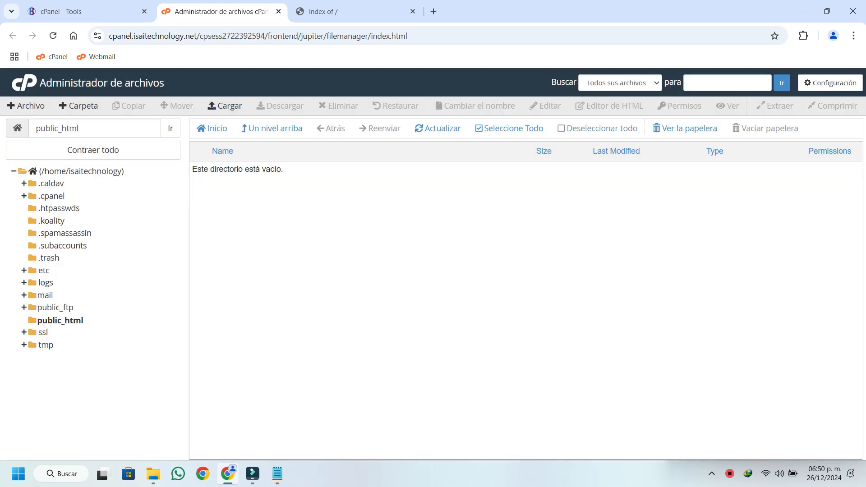
Upload wordpress-6.7.1.zip to public_html and refresh the folder's file list.
{"action": "left_click", "coordinate": [224, 105]}
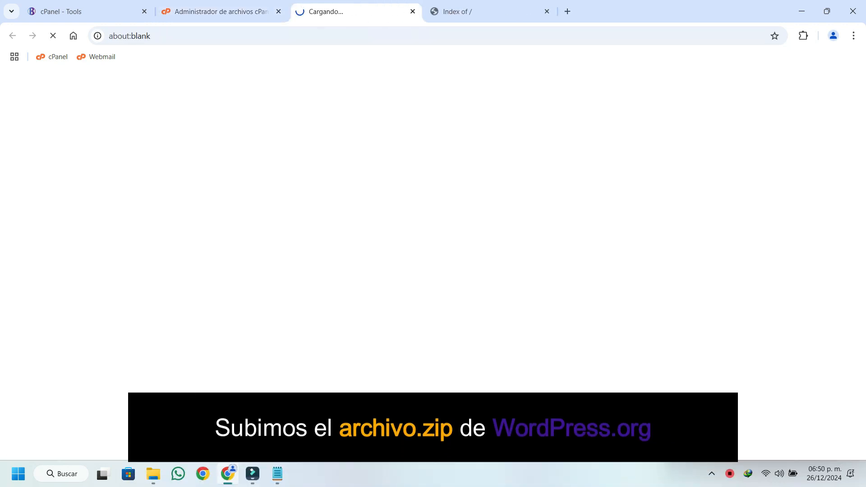
{"action": "left_click", "coordinate": [433, 266]}
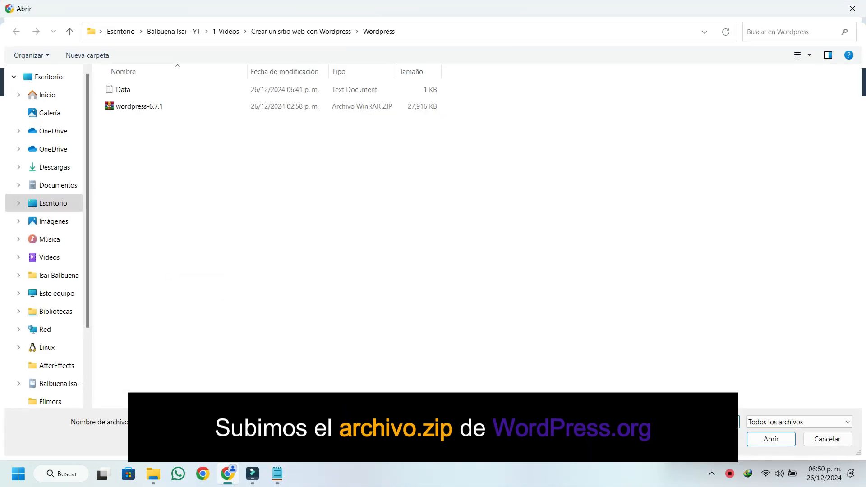
{"action": "left_click", "coordinate": [139, 107]}
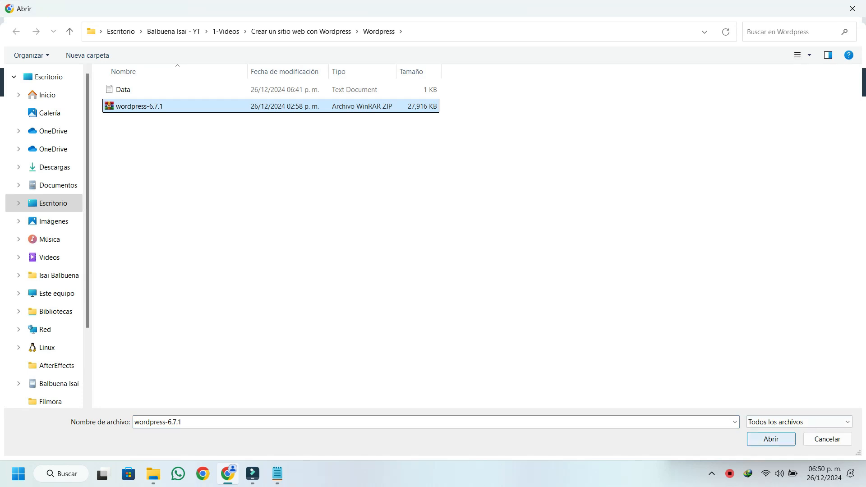
{"action": "left_click", "coordinate": [770, 439]}
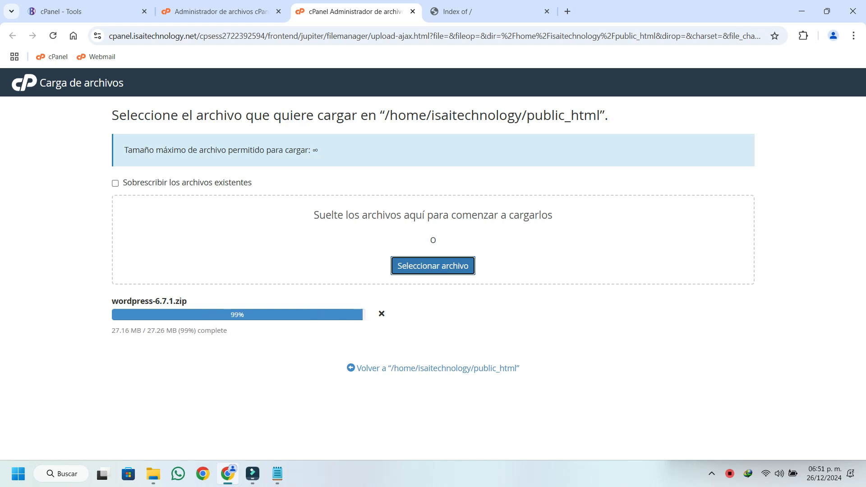
{"action": "key", "text": "ctrl+w"}
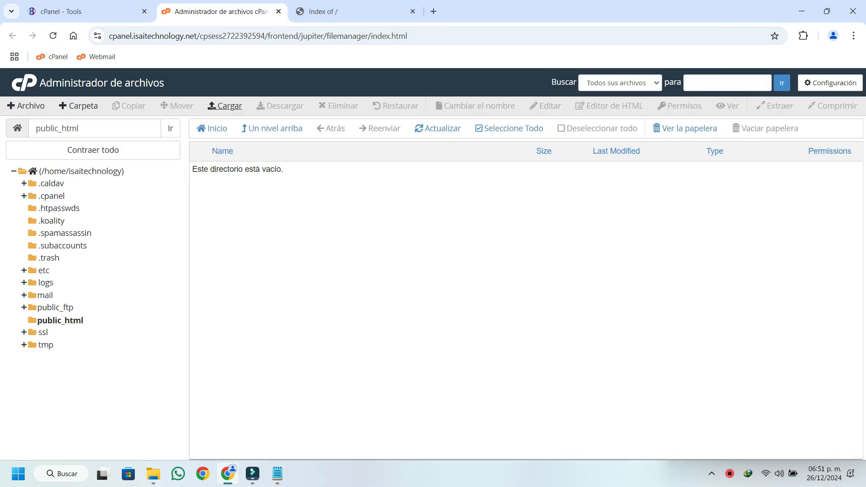
{"action": "left_click", "coordinate": [438, 128]}
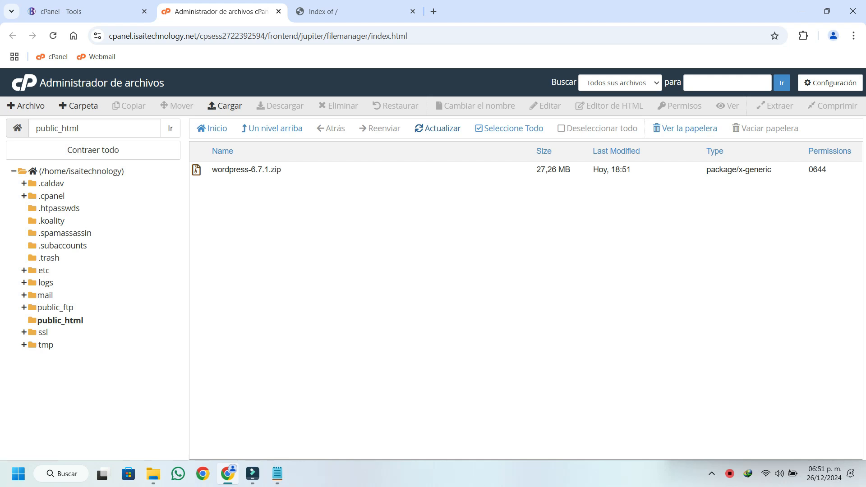
Extract wordpress-6.7.1.zip into /public_html and dismiss the extraction results.
{"action": "left_click", "coordinate": [246, 170]}
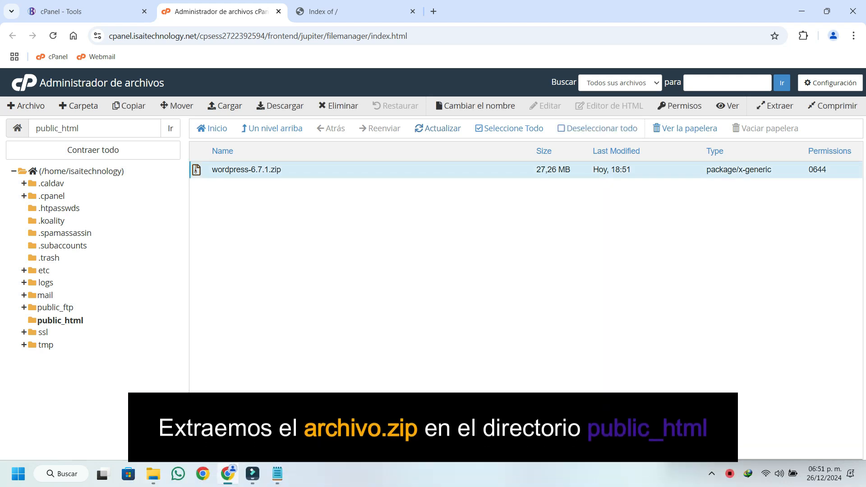
{"action": "left_click", "coordinate": [775, 106]}
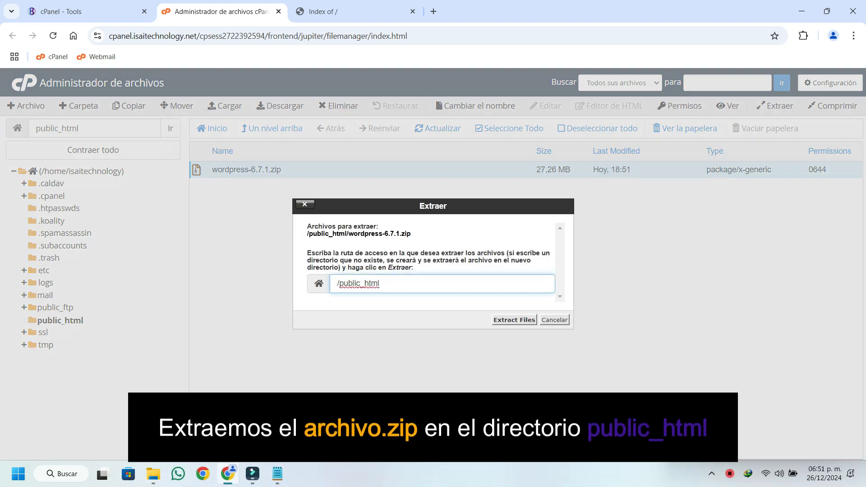
{"action": "left_click", "coordinate": [514, 319]}
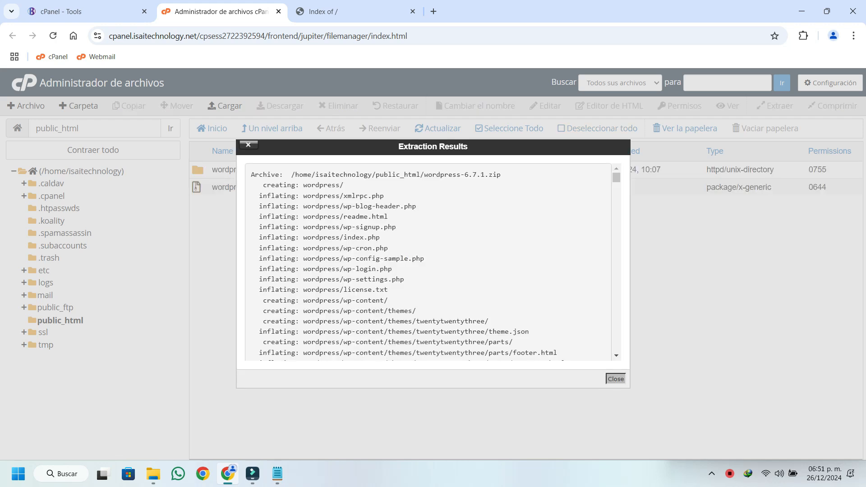
{"action": "left_click", "coordinate": [616, 379]}
Permanently delete wordpress-6.7.1.zip from public_html, skipping the trash.
{"action": "left_click", "coordinate": [246, 187]}
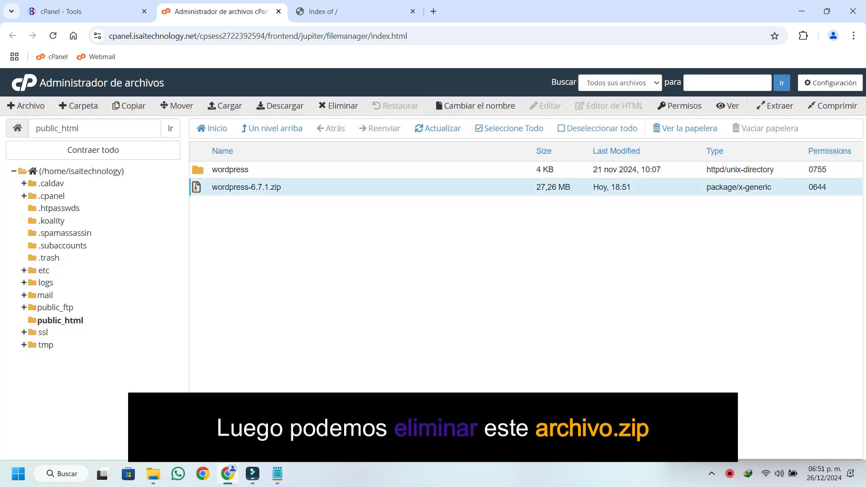
{"action": "left_click", "coordinate": [339, 106]}
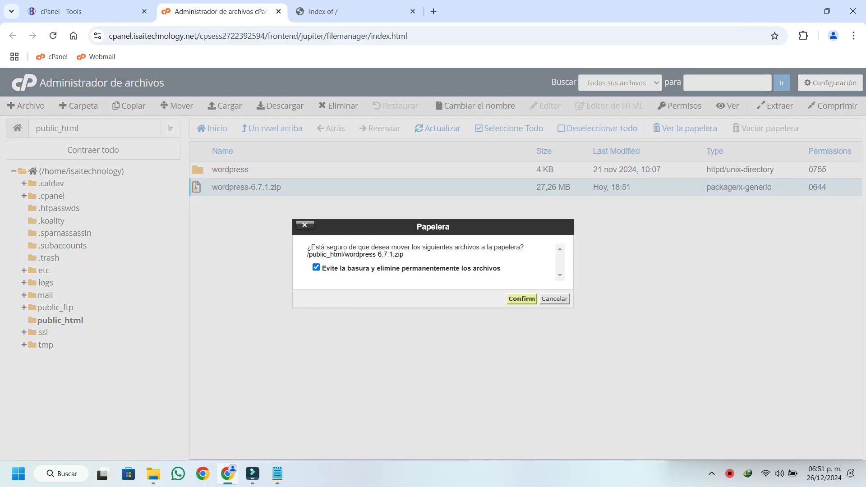
{"action": "left_click", "coordinate": [522, 299]}
Move all files and folders inside the extracted wordpress folder to /public_html/.
{"action": "double_click", "coordinate": [198, 169]}
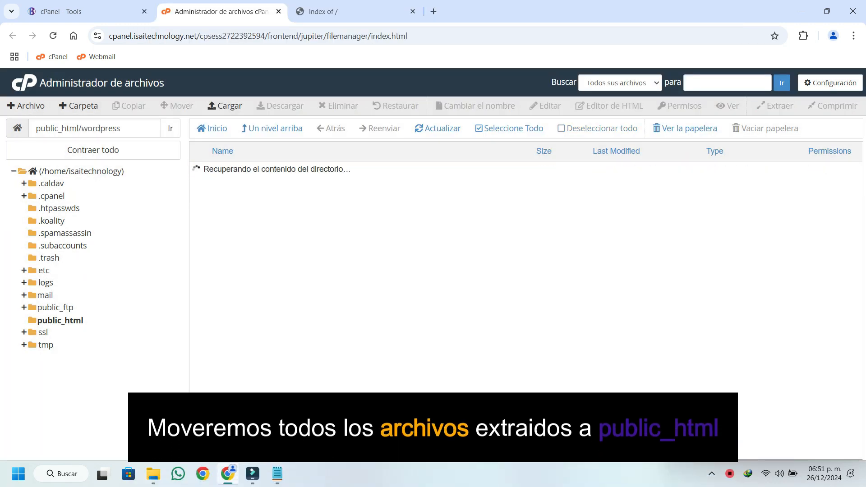
{"action": "left_click", "coordinate": [510, 128]}
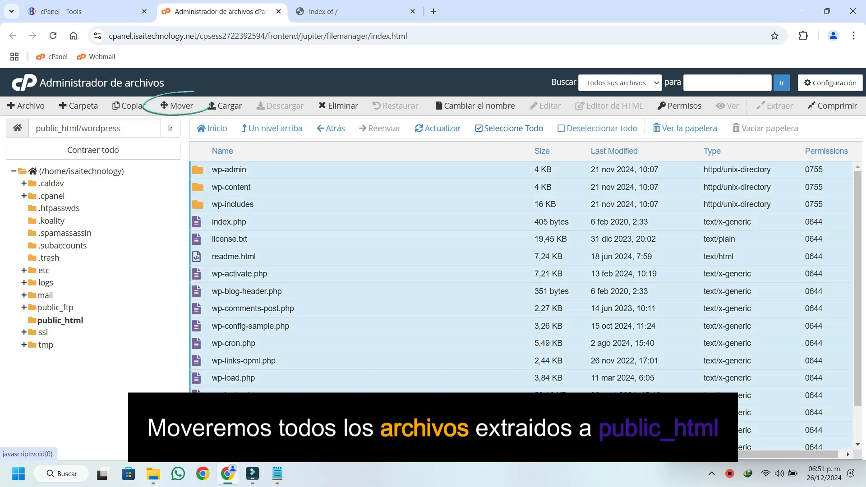
{"action": "left_click", "coordinate": [180, 105]}
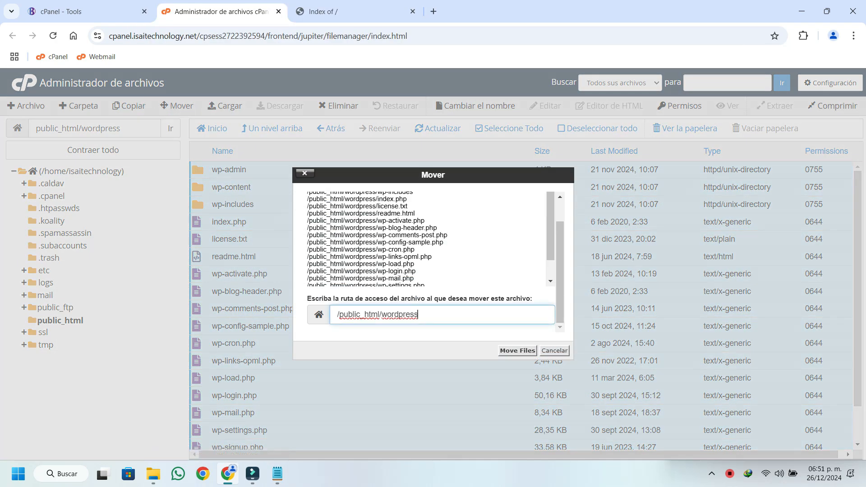
{"action": "key", "text": "shift+Left"}
{"action": "key", "text": "shift+Left"}
{"action": "key", "text": "shift+Left"}
{"action": "key", "text": "shift+Left"}
{"action": "key", "text": "shift+Left"}
{"action": "key", "text": "shift+Left"}
{"action": "key", "text": "shift+Left"}
{"action": "key", "text": "shift+Left"}
{"action": "key", "text": "shift+Left"}
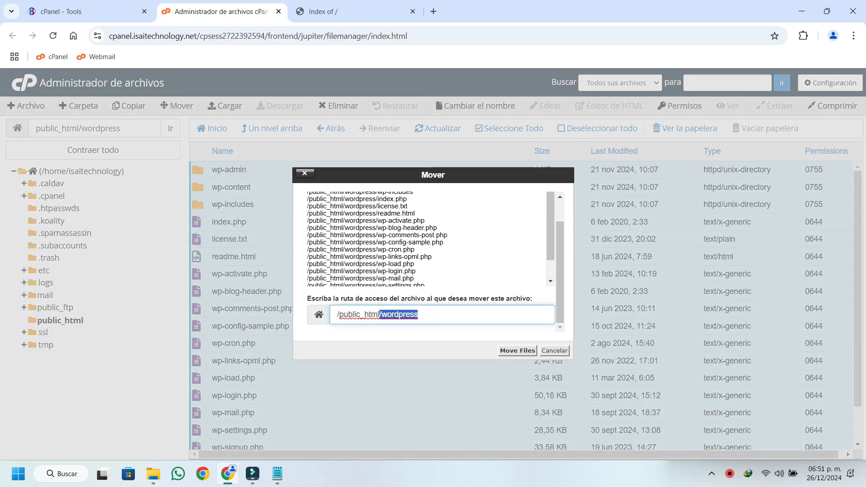
{"action": "key", "text": "BackSpace"}
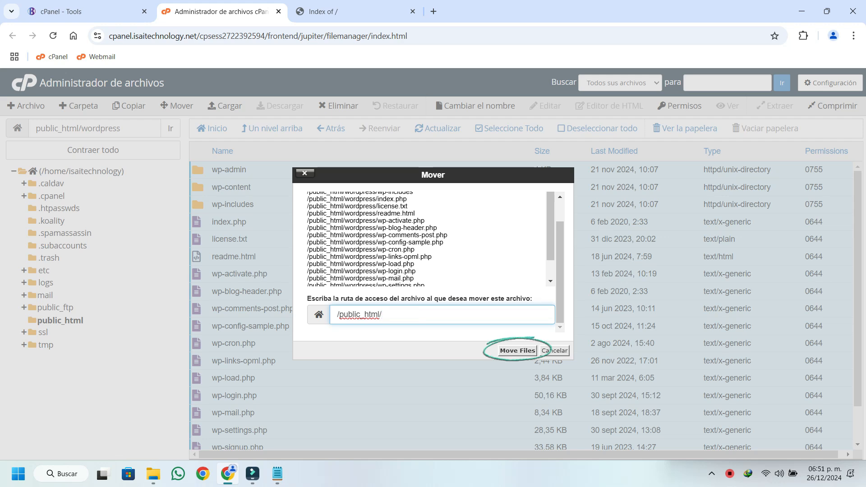
{"action": "left_click", "coordinate": [517, 351]}
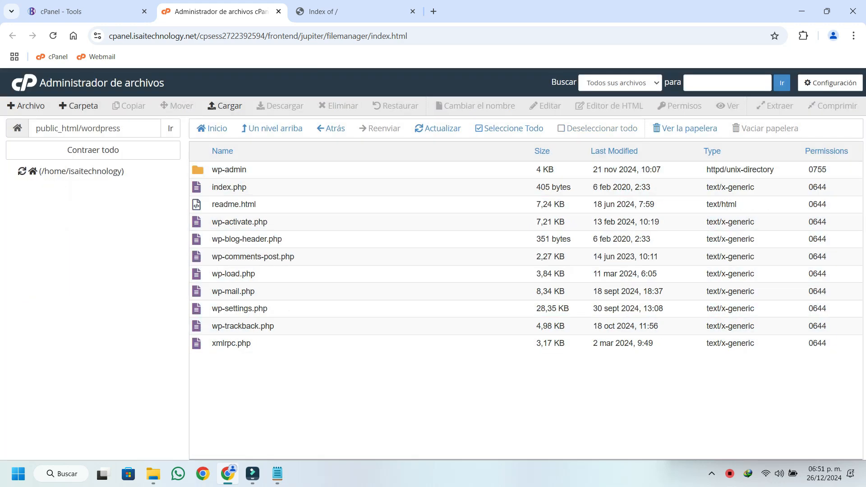
Go back up to public_html and permanently delete the wordpress folder, skipping the trash.
{"action": "left_click", "coordinate": [272, 128]}
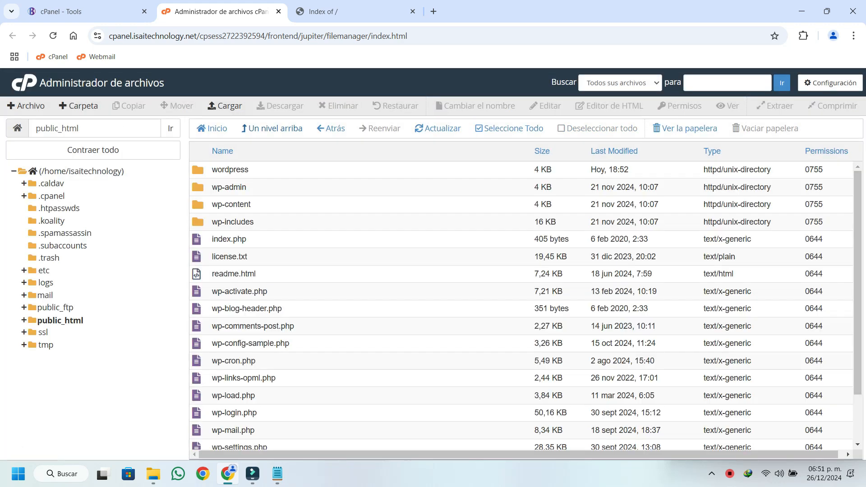
{"action": "left_click", "coordinate": [230, 170]}
{"action": "left_click", "coordinate": [321, 105]}
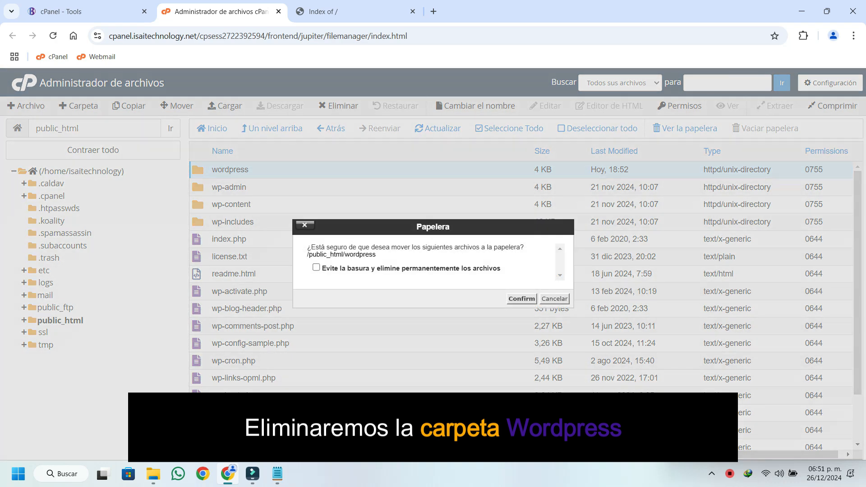
{"action": "left_click", "coordinate": [316, 268]}
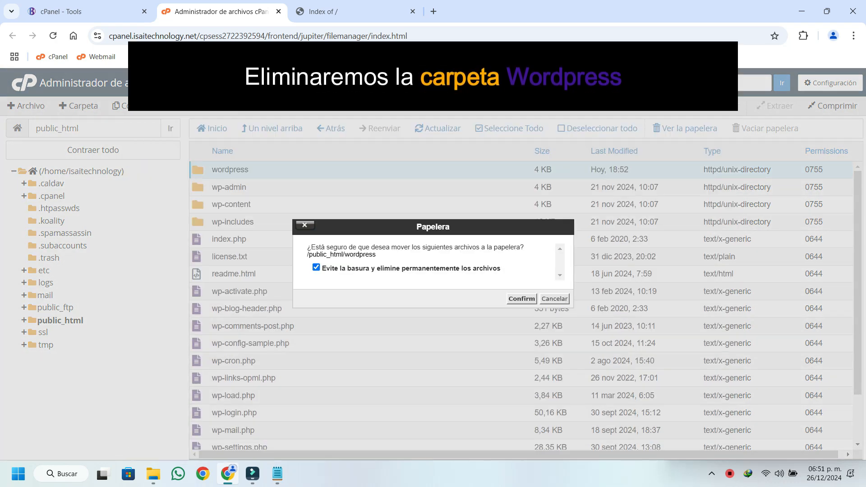
{"action": "left_click", "coordinate": [521, 299]}
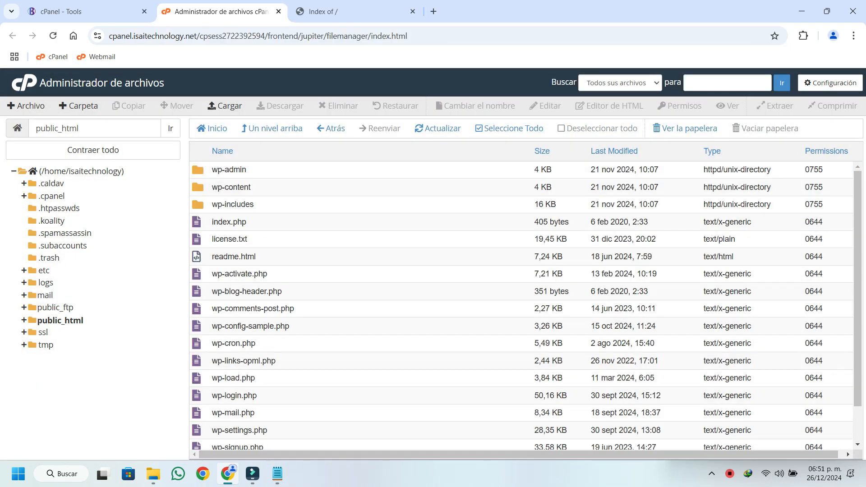
Reload the isaitechnology.net site to check which page it serves, and close its tab.
{"action": "left_click", "coordinate": [315, 11]}
{"action": "left_click", "coordinate": [53, 36]}
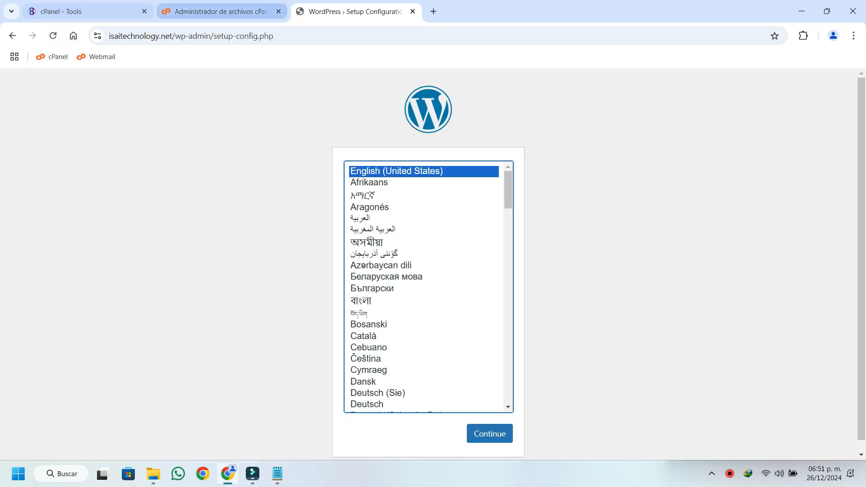
{"action": "left_click", "coordinate": [412, 11]}
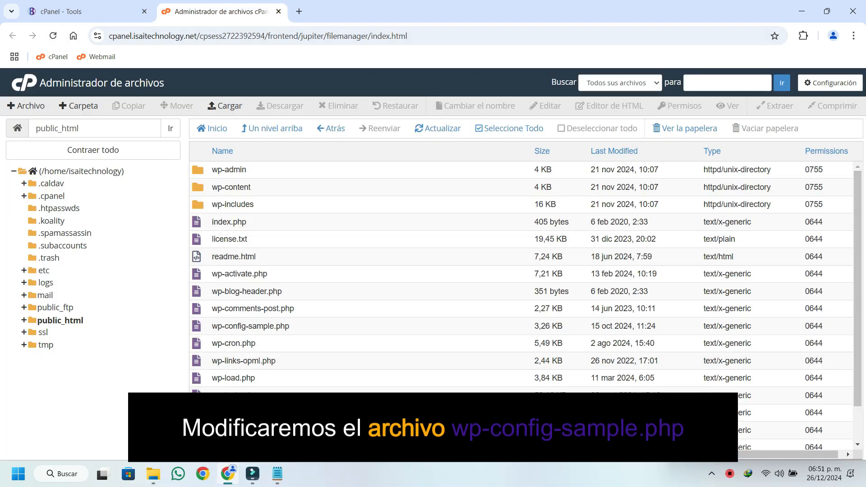
Open wp-config-sample.php from public_html in the code editor.
{"action": "left_click", "coordinate": [250, 326]}
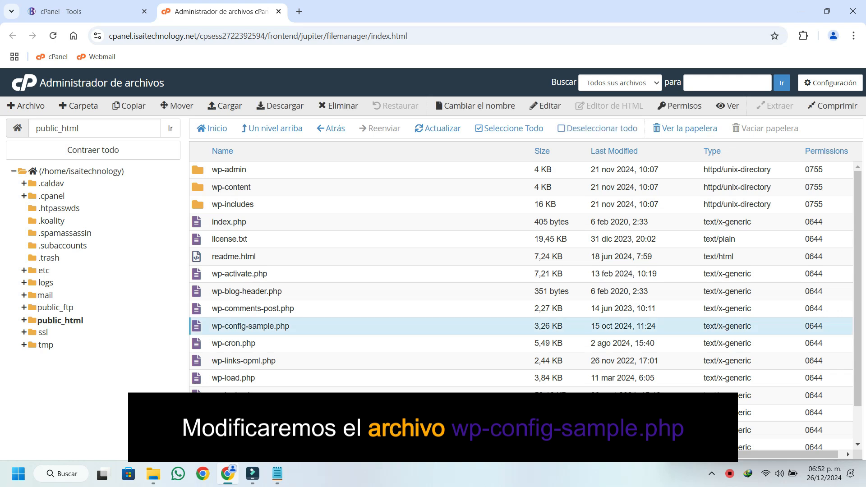
{"action": "left_click", "coordinate": [545, 106]}
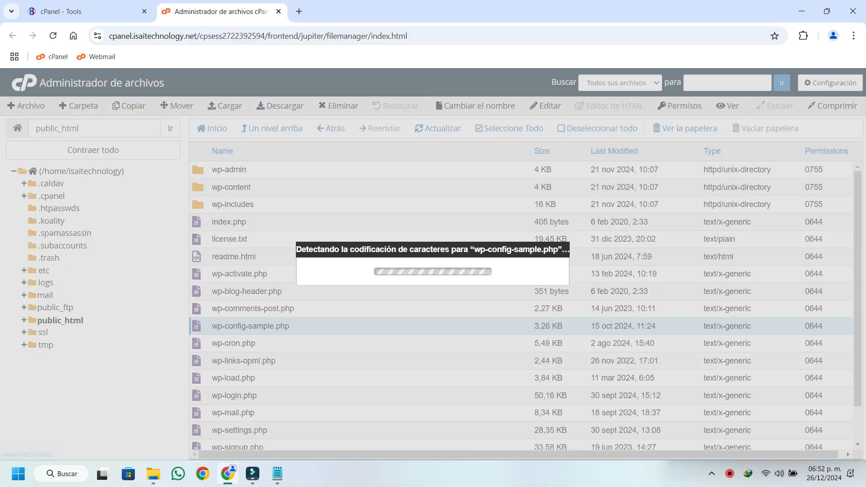
{"action": "left_click", "coordinate": [529, 351]}
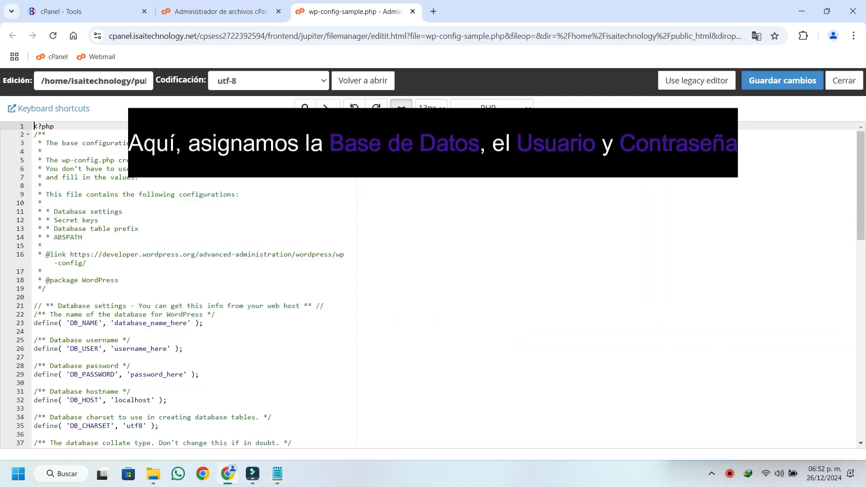
Replace the DB_NAME placeholder in wp-config-sample.php with isaitechnology_WEB_WP, copied from the Data.txt note.
{"action": "key", "text": "super+Left"}
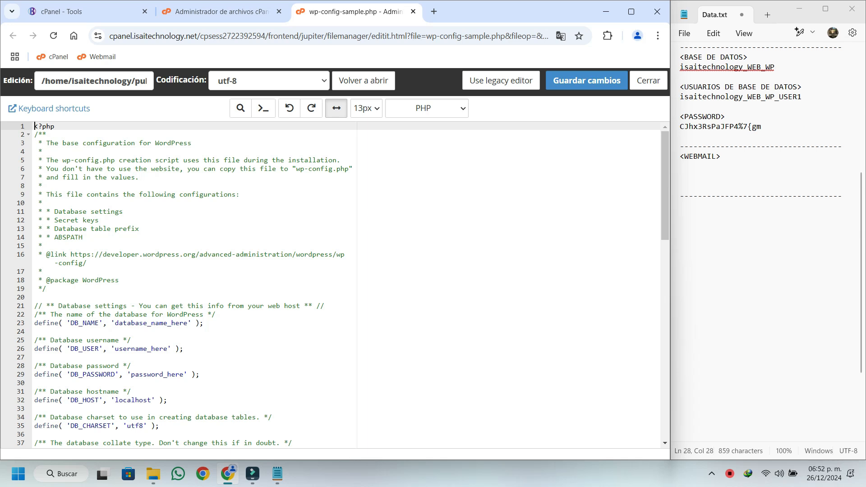
{"action": "left_click_drag", "start_coordinate": [774, 67], "coordinate": [680, 67]}
{"action": "right_click", "coordinate": [714, 67]}
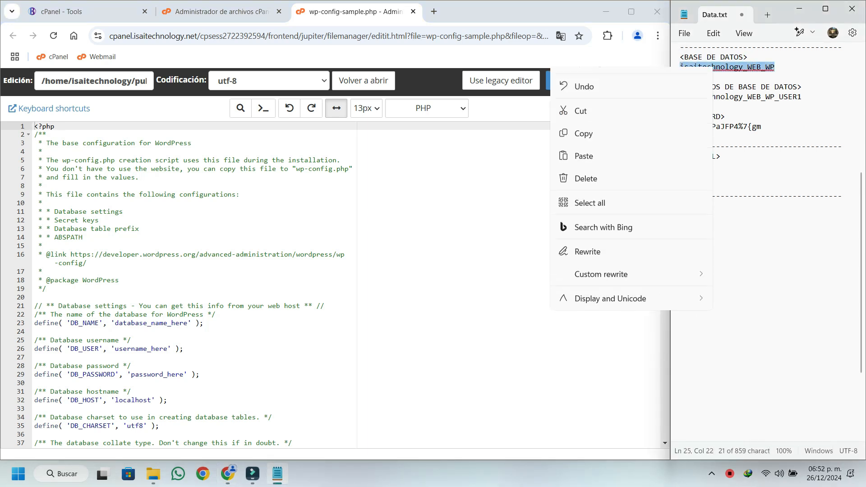
{"action": "left_click", "coordinate": [586, 150]}
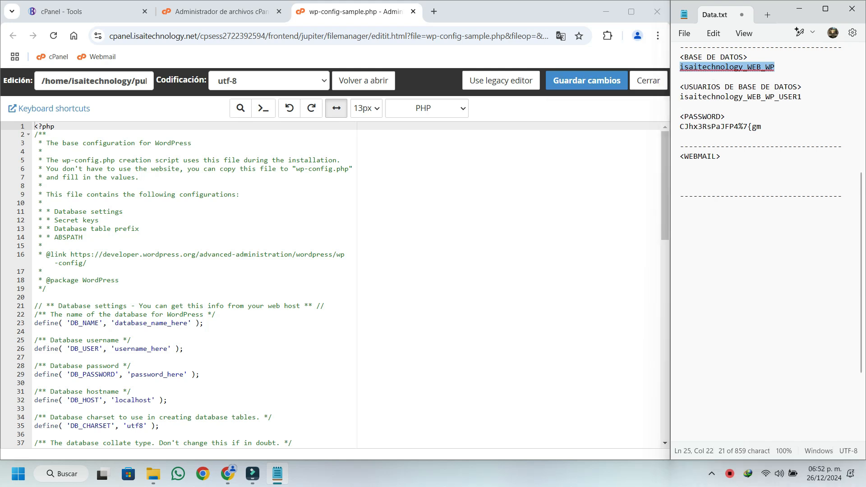
{"action": "left_click_drag", "start_coordinate": [115, 322], "coordinate": [132, 314]}
{"action": "left_click_drag", "start_coordinate": [114, 323], "coordinate": [188, 323]}
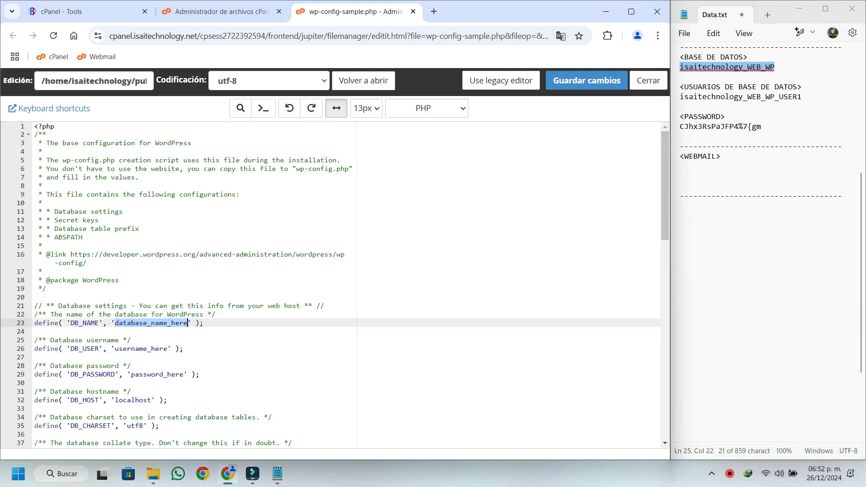
{"action": "right_click", "coordinate": [188, 322]}
{"action": "left_click", "coordinate": [253, 110]}
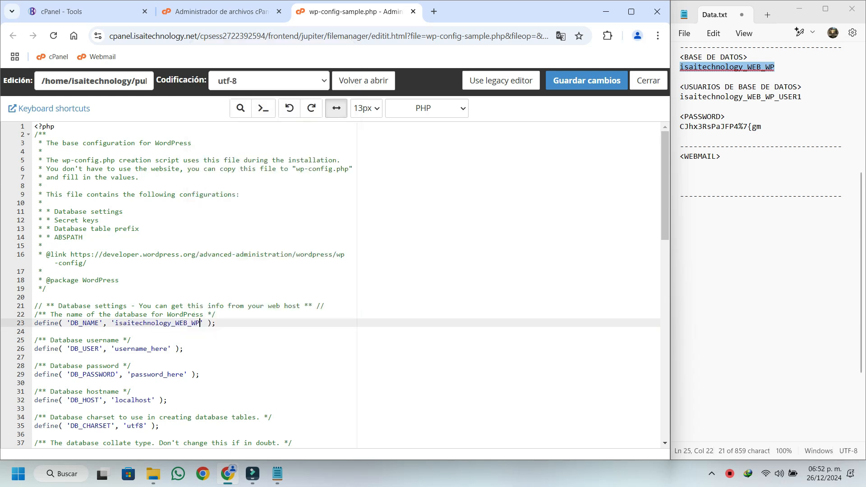
Replace the DB_USER placeholder with isaitechnology_WEB_WP_USER1, copied from the Data.txt note.
{"action": "left_click_drag", "start_coordinate": [802, 97], "coordinate": [680, 97]}
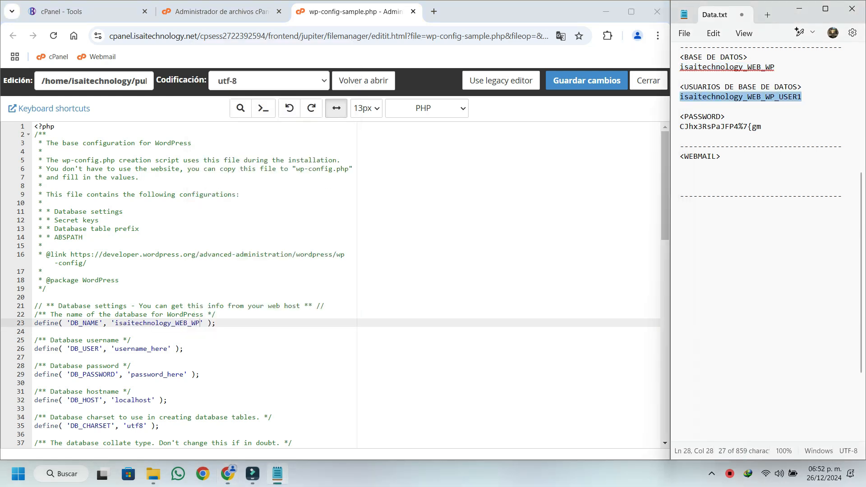
{"action": "right_click", "coordinate": [714, 96]}
{"action": "left_click", "coordinate": [731, 154]}
{"action": "left_click_drag", "start_coordinate": [115, 348], "coordinate": [168, 349]}
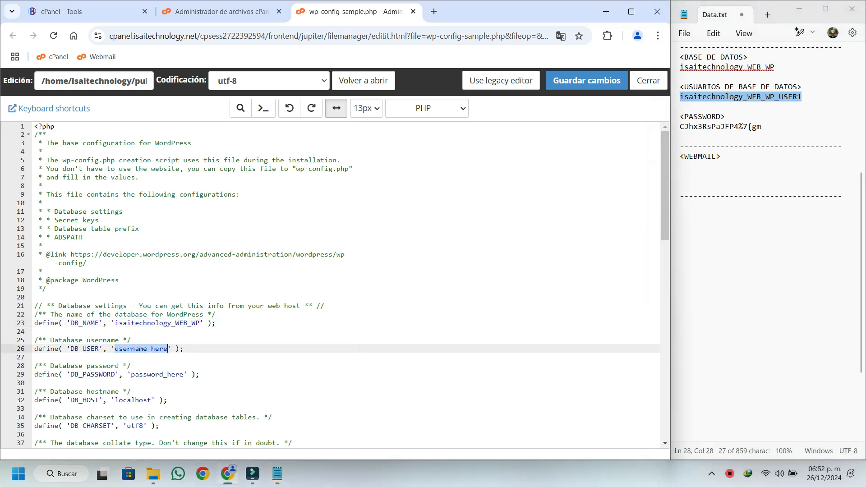
{"action": "right_click", "coordinate": [168, 349]}
{"action": "left_click", "coordinate": [194, 139]}
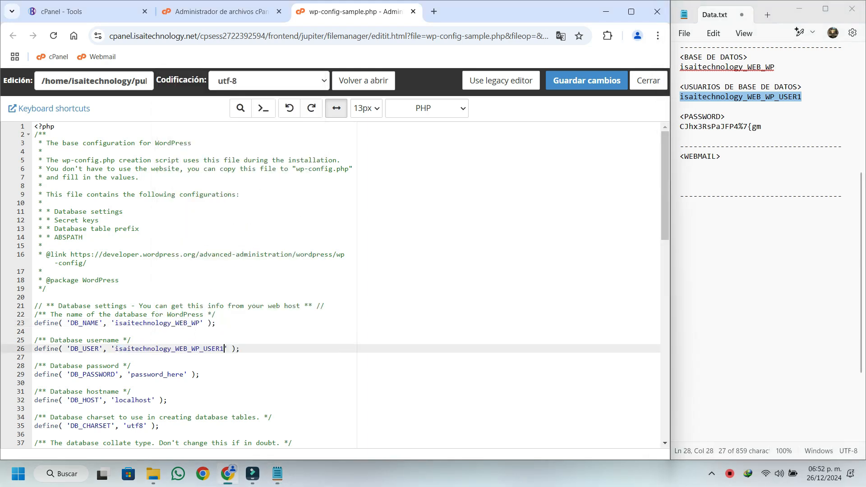
Replace the DB_PASSWORD placeholder with the database password copied from Data.txt, and save and close the file.
{"action": "left_click_drag", "start_coordinate": [761, 126], "coordinate": [680, 127]}
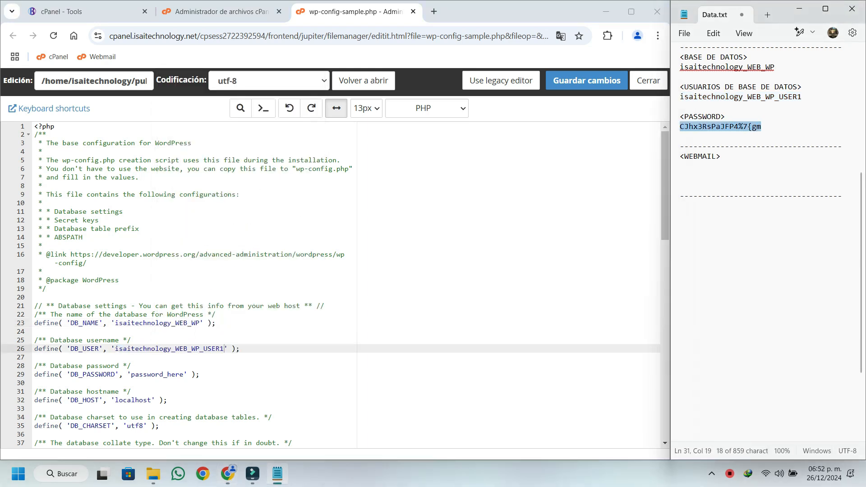
{"action": "right_click", "coordinate": [694, 126]}
{"action": "left_click", "coordinate": [722, 180]}
{"action": "left_click_drag", "start_coordinate": [131, 374], "coordinate": [184, 375]}
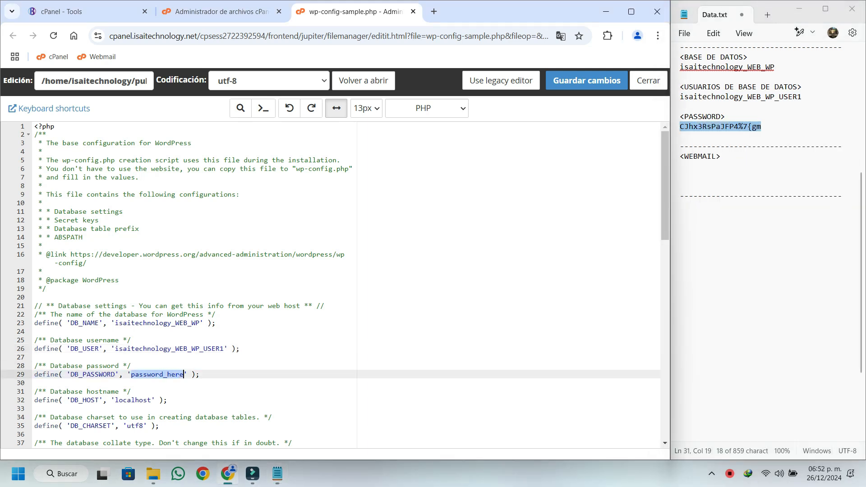
{"action": "right_click", "coordinate": [182, 374]}
{"action": "left_click", "coordinate": [212, 166]}
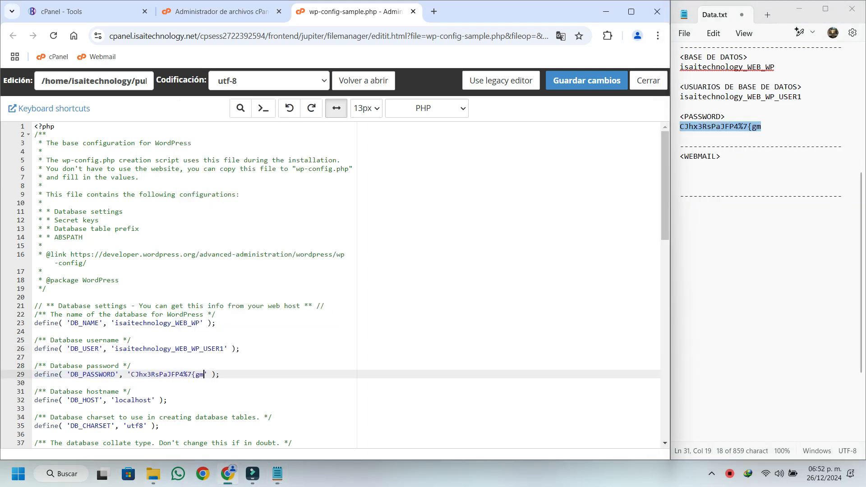
{"action": "left_click", "coordinate": [586, 80]}
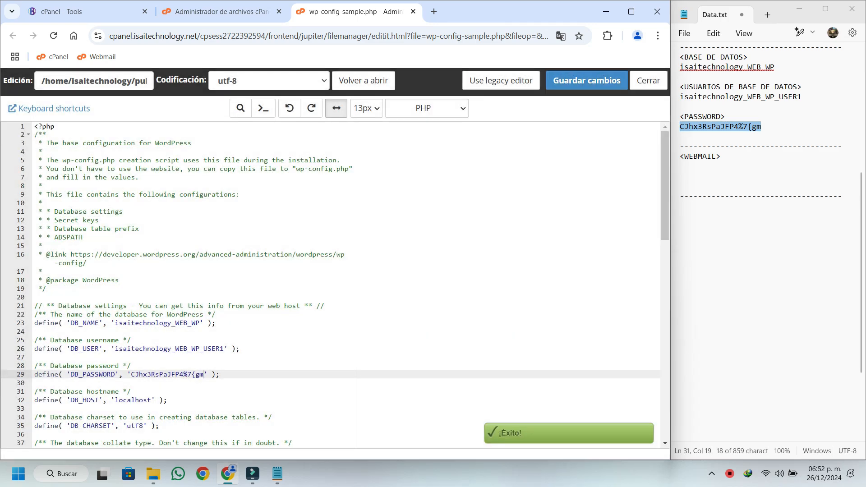
{"action": "left_click", "coordinate": [648, 80]}
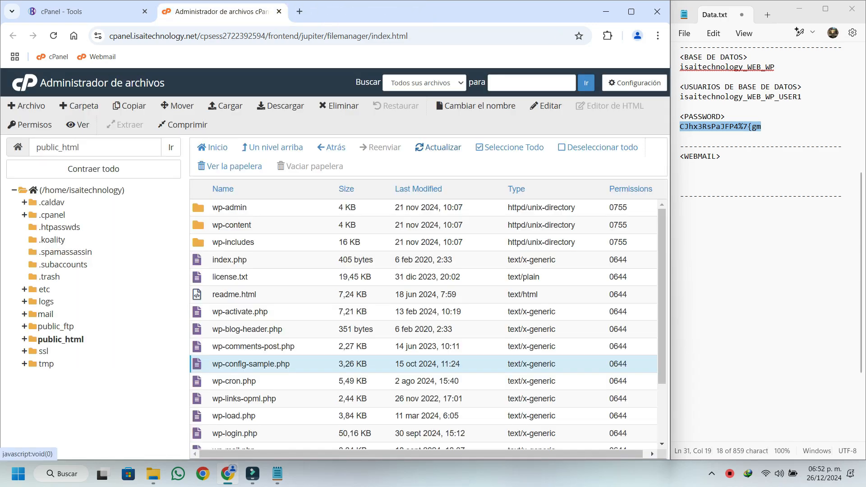
Refresh the public_html file list and rename wp-config-sample.php to wp-config.php.
{"action": "left_click", "coordinate": [437, 147]}
{"action": "left_click", "coordinate": [631, 12]}
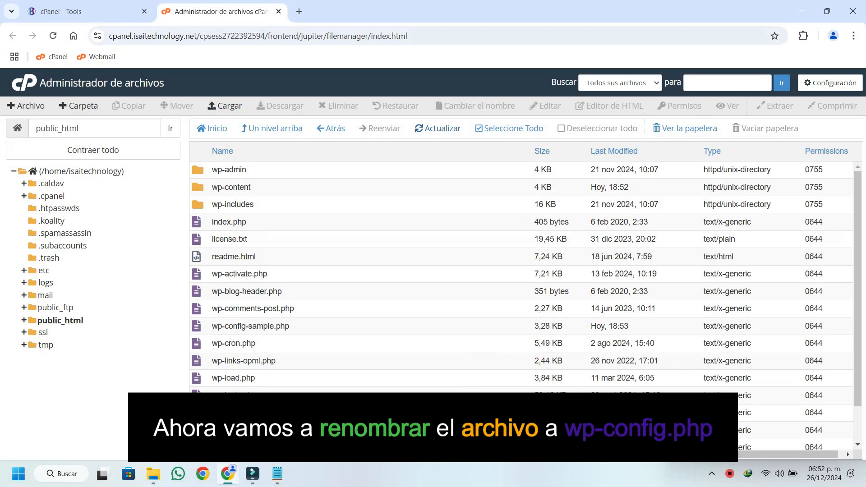
{"action": "left_click", "coordinate": [329, 325]}
{"action": "right_click", "coordinate": [328, 325]}
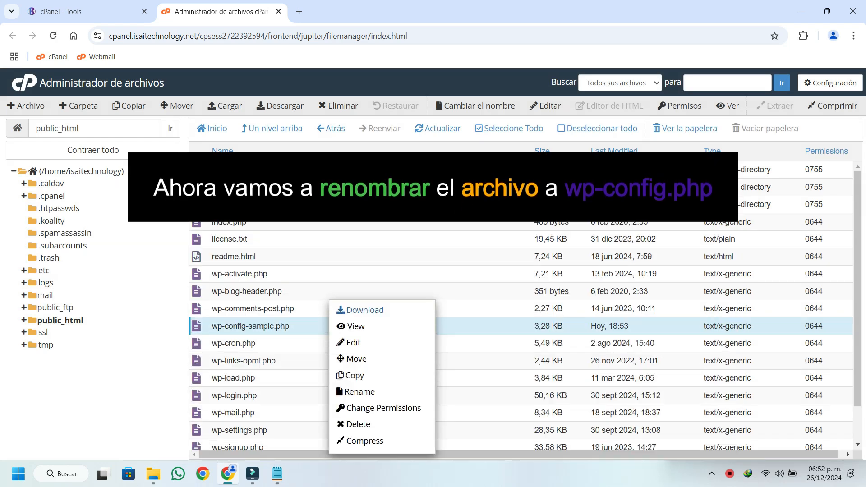
{"action": "left_click", "coordinate": [359, 391]}
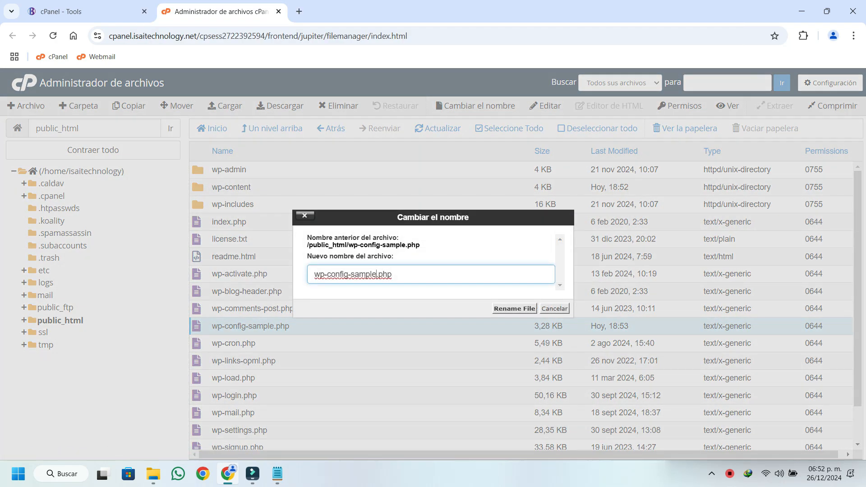
{"action": "key", "text": "BackSpace"}
{"action": "key", "text": "BackSpace"}
{"action": "key", "text": "BackSpace"}
{"action": "key", "text": "BackSpace"}
{"action": "key", "text": "BackSpace"}
{"action": "key", "text": "BackSpace"}
{"action": "key", "text": "BackSpace"}
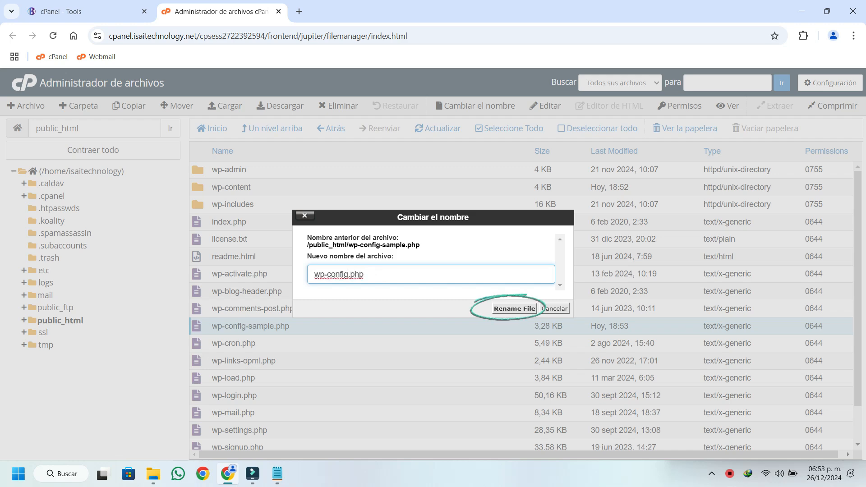
{"action": "left_click", "coordinate": [514, 308]}
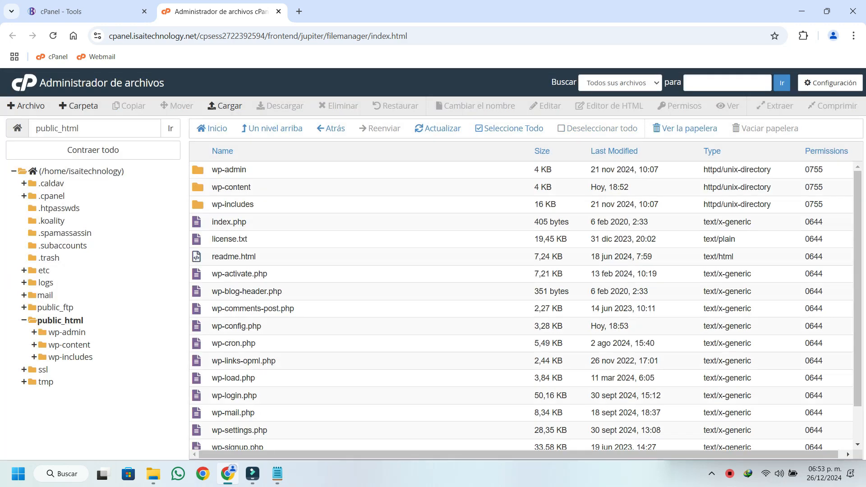
Open isaitechnology.net in a new tab and continue the WordPress installer with Español as the language.
{"action": "key", "text": "ctrl+t"}
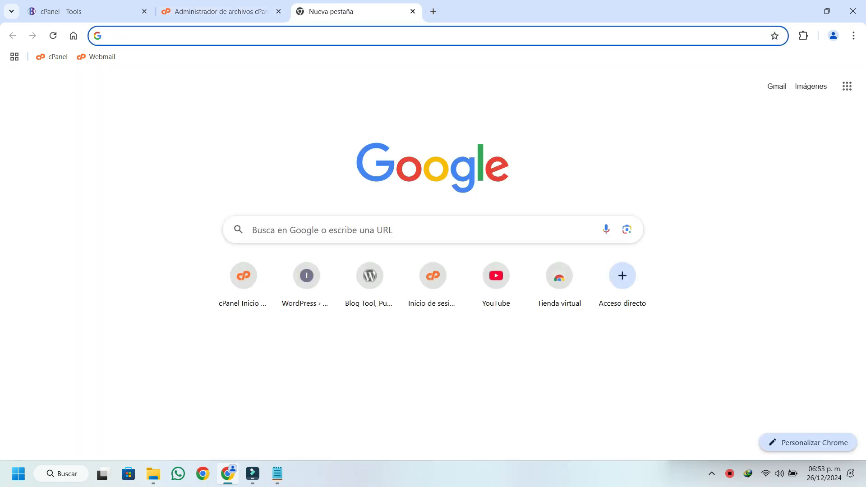
{"action": "type", "text": "isaitechnology.net"}
{"action": "key", "text": "Return"}
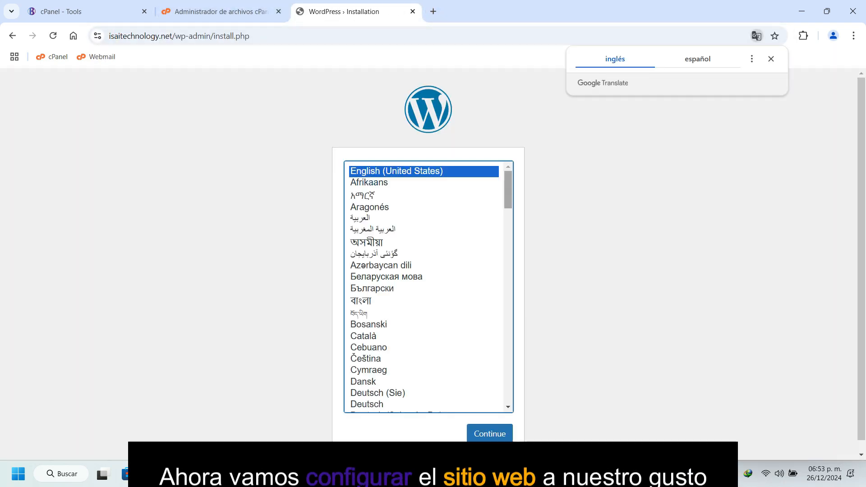
{"action": "scroll", "coordinate": [428, 276], "scroll_direction": "down", "scroll_amount": 2}
{"action": "scroll", "coordinate": [429, 275], "scroll_direction": "down", "scroll_amount": 3}
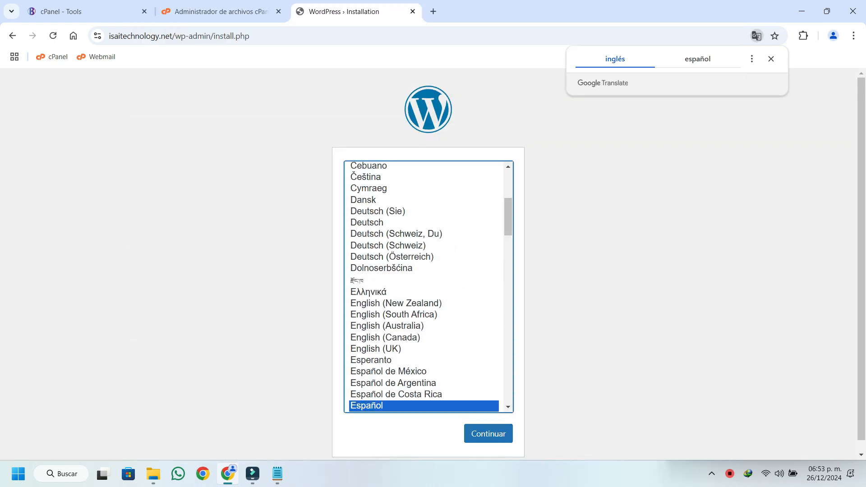
{"action": "left_click", "coordinate": [488, 433]}
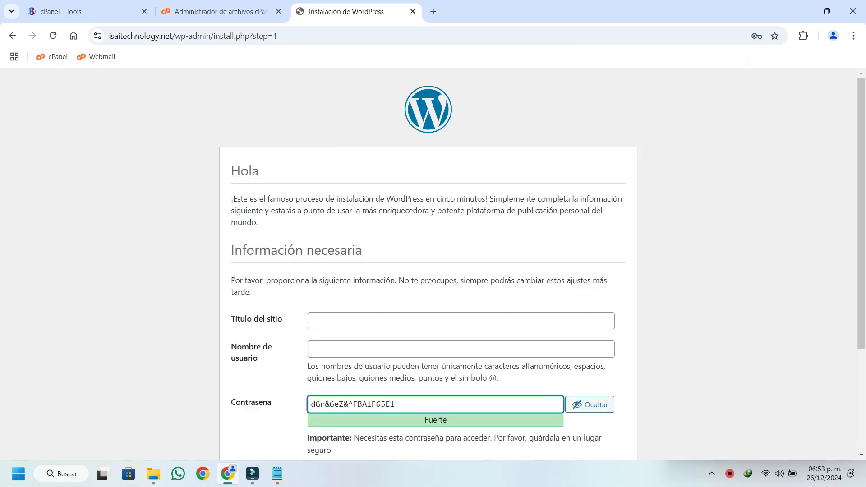
Fill in the installation form with the site title Isai Technology and the username isaitech.
{"action": "left_click", "coordinate": [406, 321]}
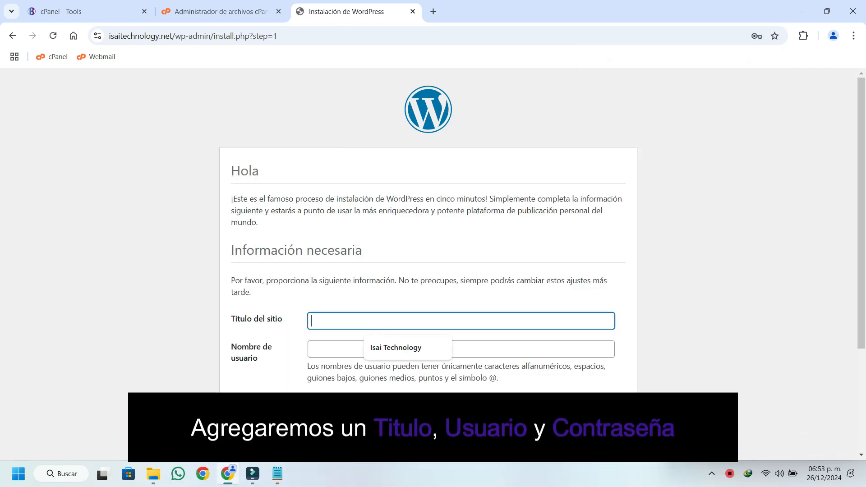
{"action": "left_click", "coordinate": [395, 348]}
{"action": "left_click", "coordinate": [397, 349]}
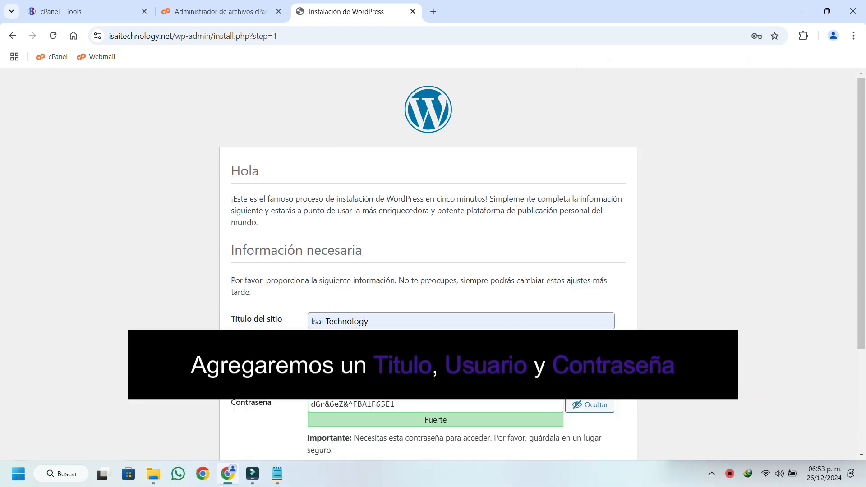
{"action": "left_click", "coordinate": [384, 375]}
Copy the generated WordPress password from the installation form and place the browser beside the Data.txt note.
{"action": "left_click_drag", "start_coordinate": [395, 404], "coordinate": [310, 404]}
{"action": "key", "text": "ctrl+c"}
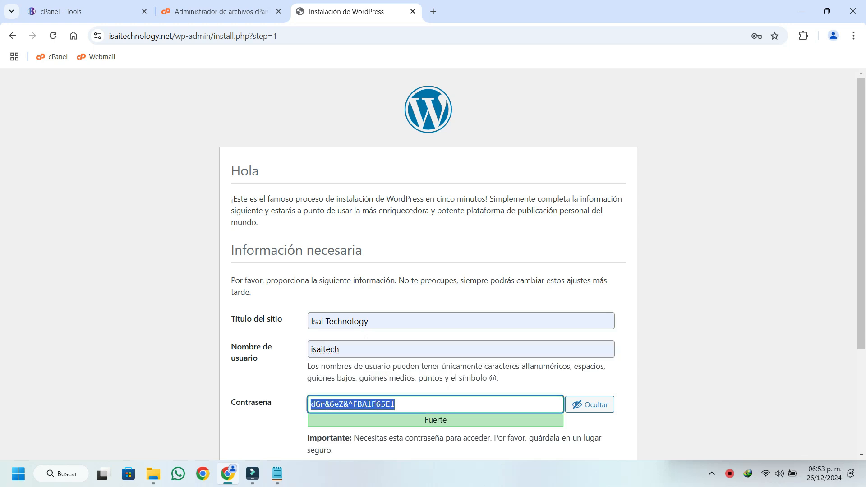
{"action": "left_click", "coordinate": [277, 474]}
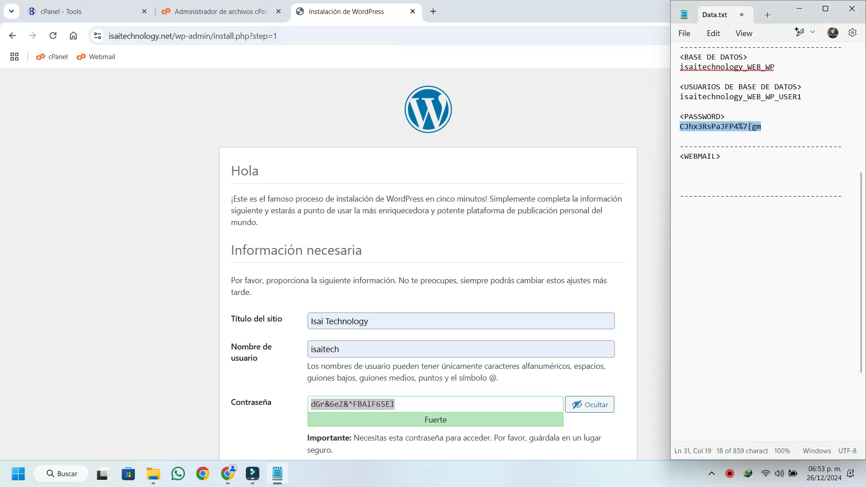
{"action": "key", "text": "alt+Tab"}
{"action": "key", "text": "super+Left"}
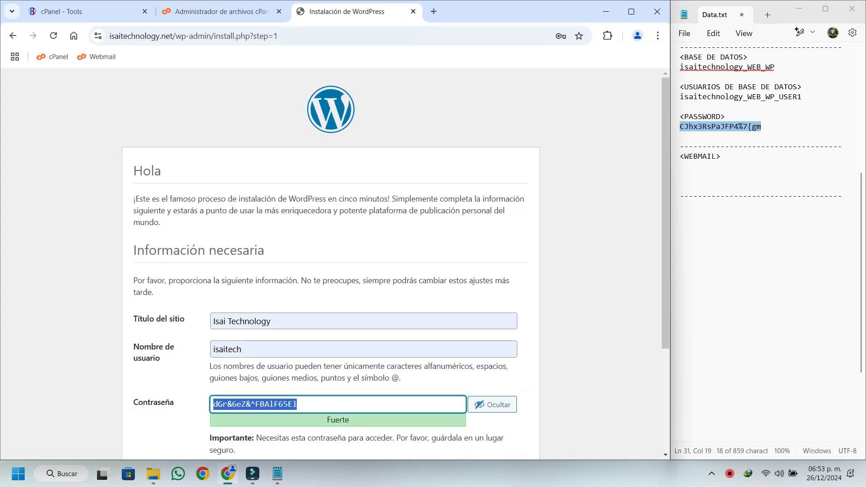
Add an <ACCESO WP> section at the end of Data.txt with isaitech under a <USUARIO> heading.
{"action": "left_click", "coordinate": [681, 215]}
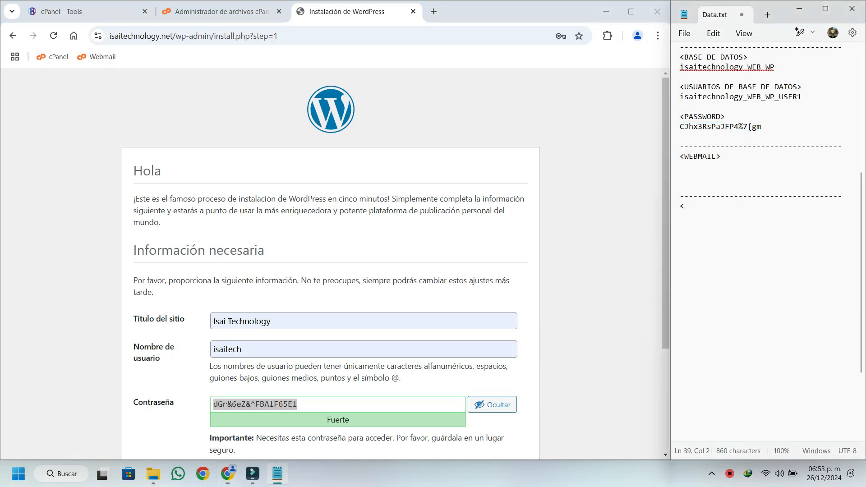
{"action": "type", "text": "<ACCESO WP>"}
{"action": "key", "text": "Return"}
{"action": "key", "text": "Return"}
{"action": "type", "text": "<USUARIO>"}
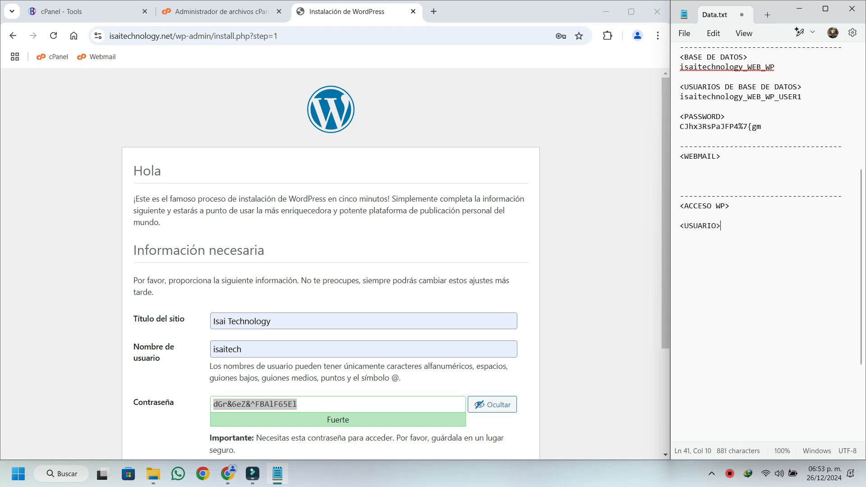
{"action": "key", "text": "Return"}
{"action": "type", "text": "isaitech"}
Add a <PASSWORD> heading below the username in Data.txt and paste the copied WordPress password under it.
{"action": "key", "text": "Return"}
{"action": "key", "text": "Return"}
{"action": "type", "text": "<PA"}
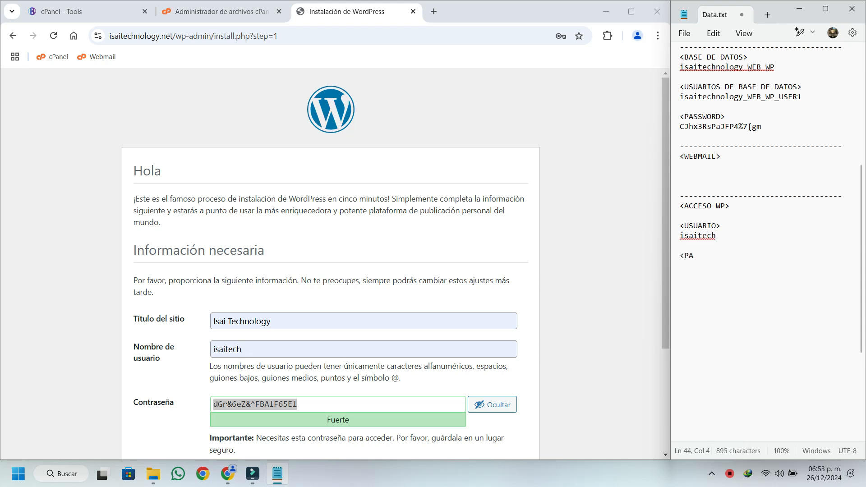
{"action": "type", "text": "SSWORD>"}
{"action": "key", "text": "Return"}
{"action": "key", "text": "ctrl+v"}
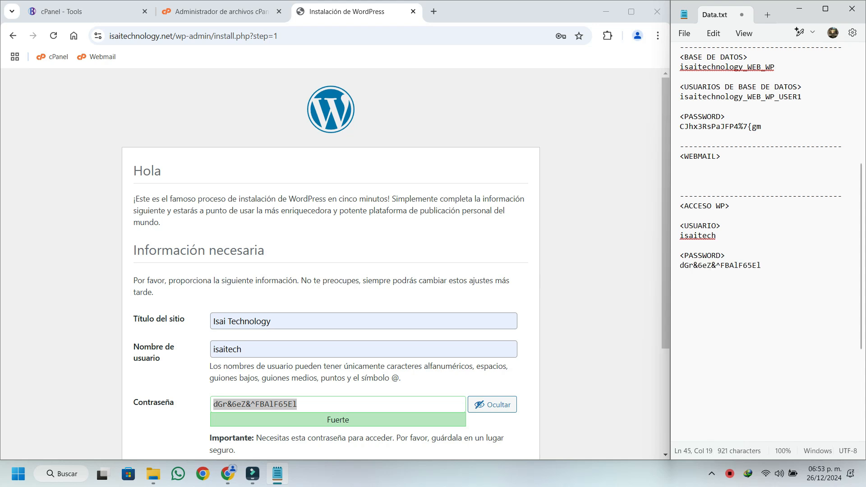
Ask search engines not to index the site and fill in the administrator's e-mail on the installation form.
{"action": "left_click", "coordinate": [559, 279]}
{"action": "scroll", "coordinate": [560, 279], "scroll_direction": "down", "scroll_amount": 3}
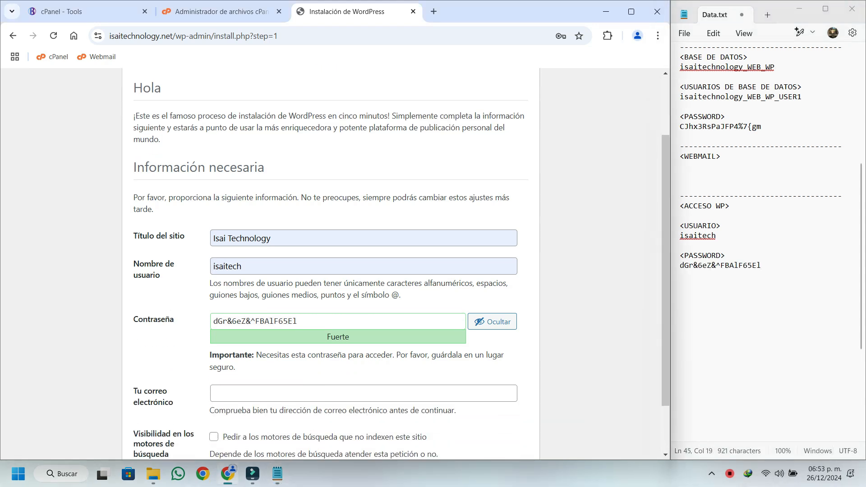
{"action": "left_click", "coordinate": [213, 373]}
{"action": "left_click", "coordinate": [277, 329]}
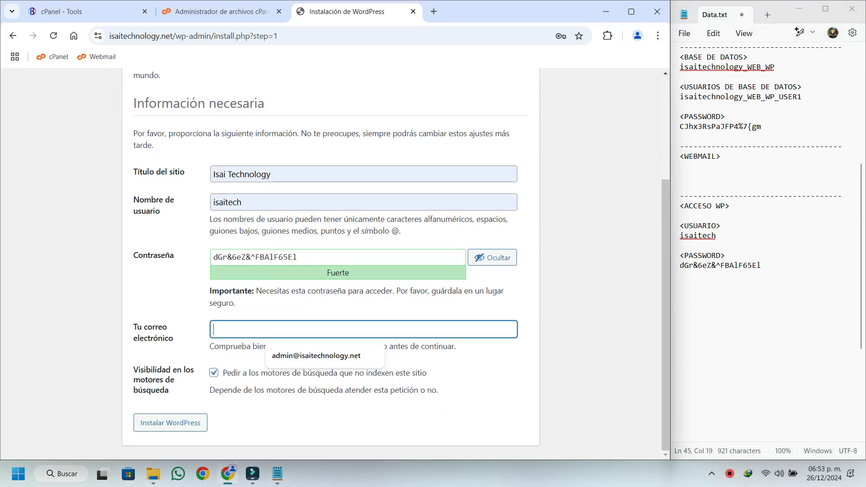
{"action": "key", "text": "Down"}
{"action": "key", "text": "Return"}
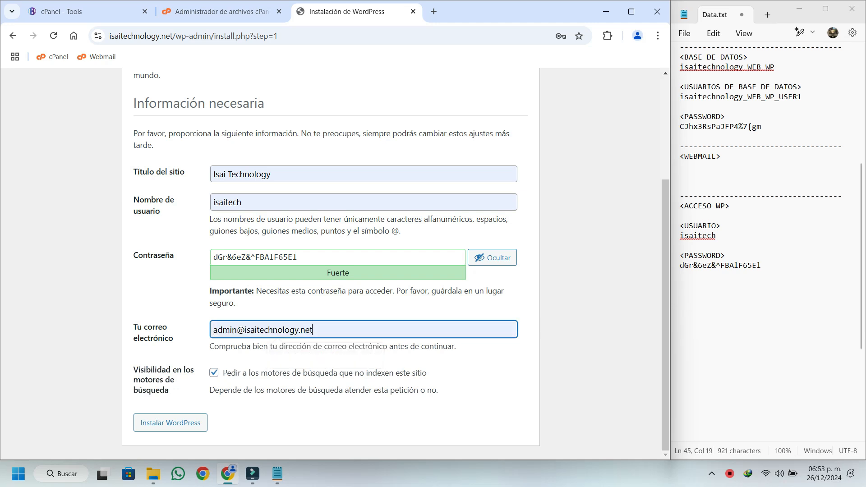
Start a new e-mail account in cPanel with the username admin.
{"action": "left_click", "coordinate": [86, 12]}
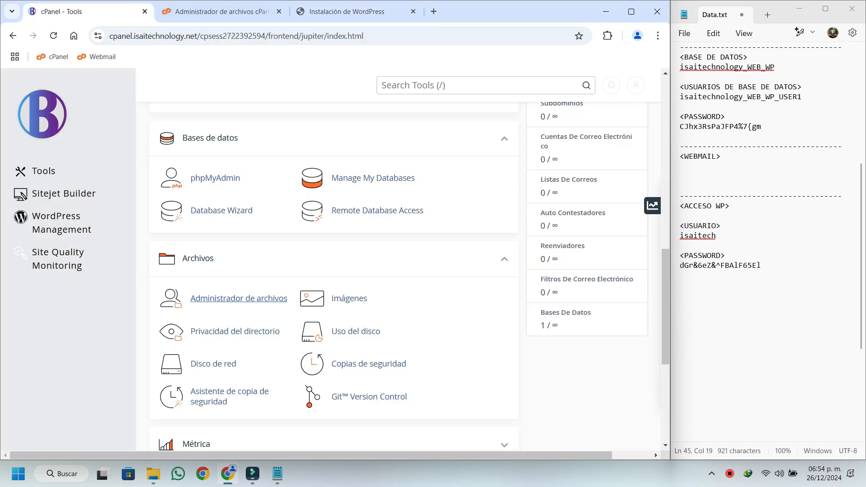
{"action": "left_click", "coordinate": [233, 134]}
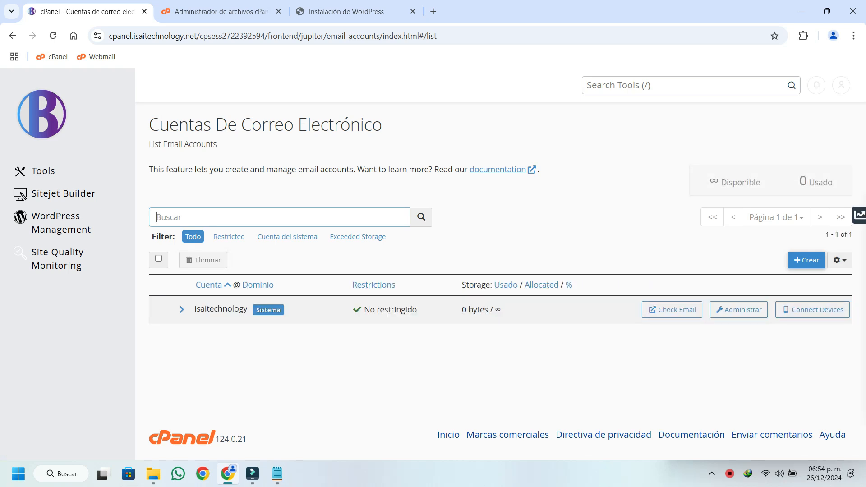
{"action": "left_click", "coordinate": [806, 259]}
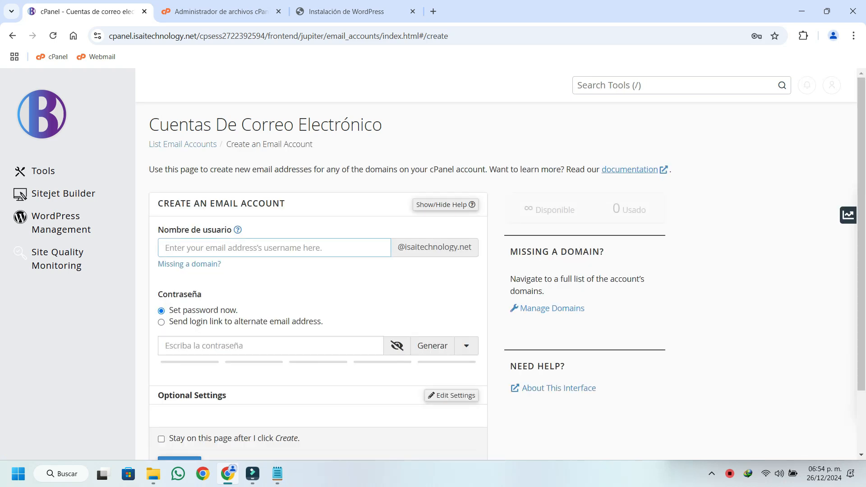
{"action": "type", "text": "admin"}
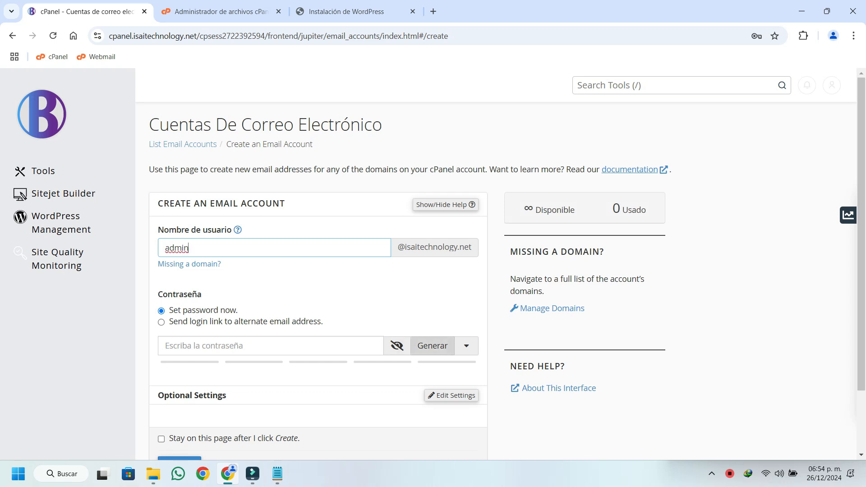
Generate an 18-character password for the e-mail account, copy it, and place the browser beside the Data.txt note.
{"action": "left_click", "coordinate": [466, 346]}
{"action": "key", "text": "BackSpace"}
{"action": "type", "text": "8"}
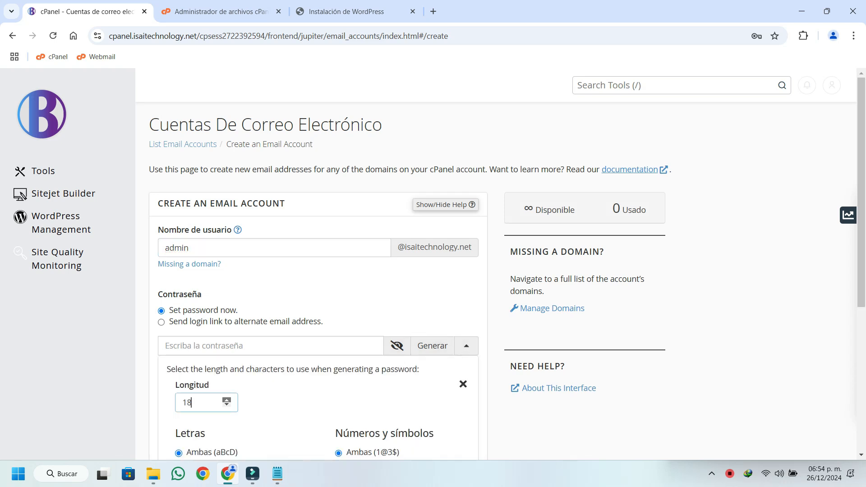
{"action": "left_click", "coordinate": [431, 345]}
{"action": "left_click_drag", "start_coordinate": [235, 346], "coordinate": [163, 346]}
{"action": "key", "text": "ctrl+c"}
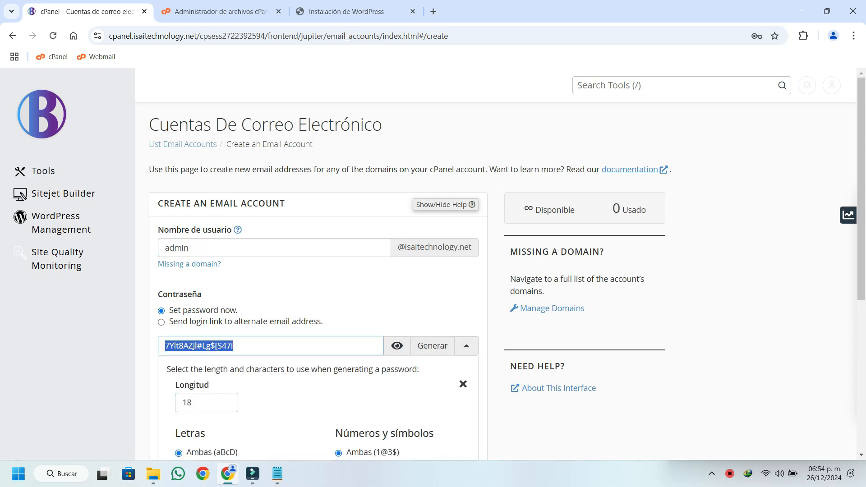
{"action": "right_click", "coordinate": [186, 348]}
{"action": "left_click", "coordinate": [223, 105]}
{"action": "left_click", "coordinate": [277, 474]}
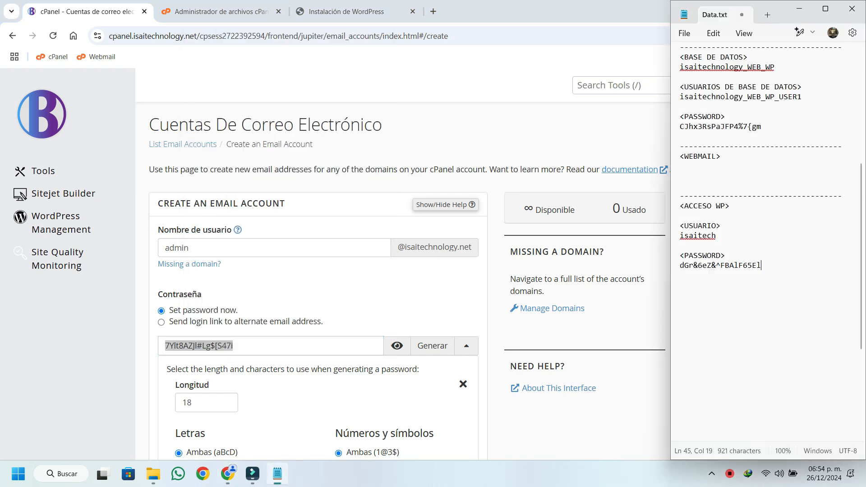
{"action": "left_click", "coordinate": [587, 11]}
{"action": "left_click", "coordinate": [827, 11]}
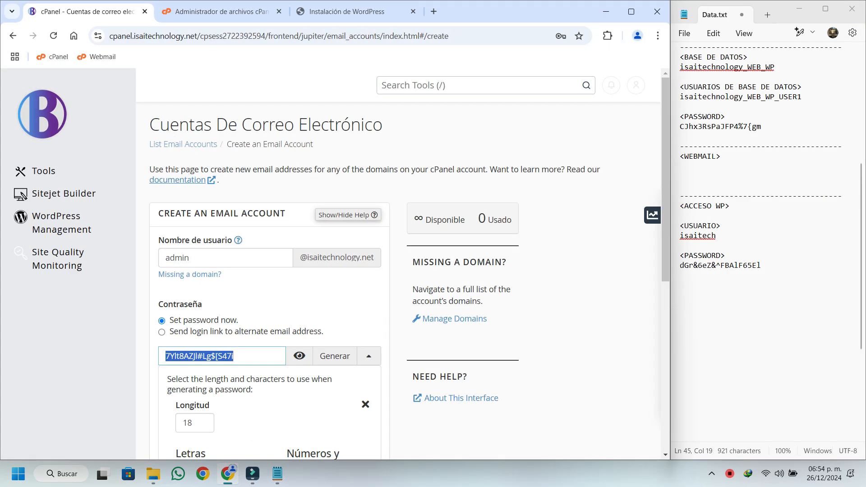
Add a <PASSWORD> heading in the <WEBMAIL> section of Data.txt and paste the copied e-mail account password under it.
{"action": "left_click", "coordinate": [703, 315]}
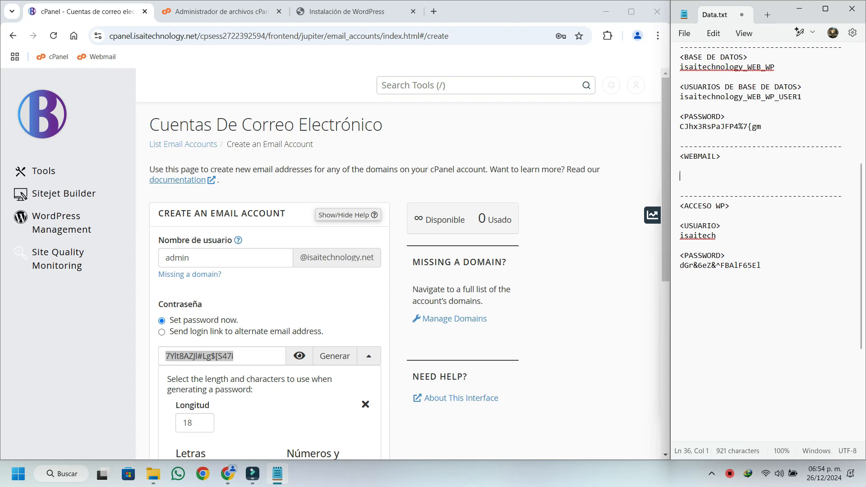
{"action": "type", "text": "<PASSWORD"}
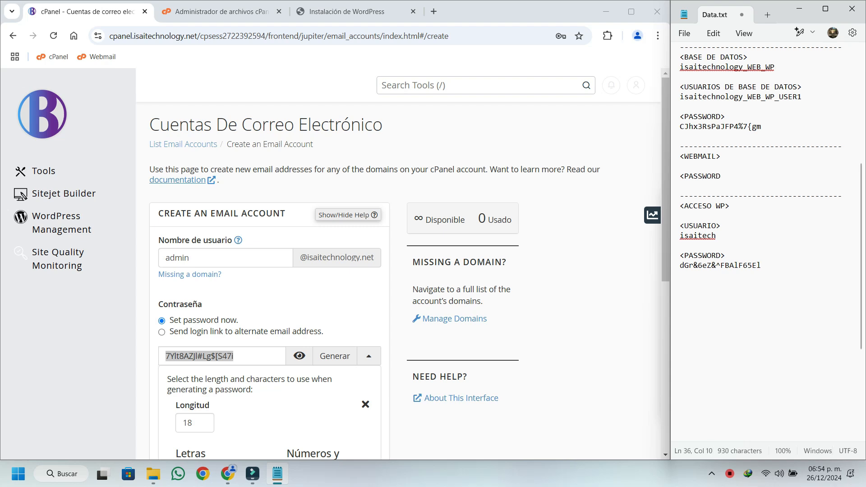
{"action": "type", "text": ">"}
{"action": "key", "text": "ctrl+v"}
Create the admin e-mail account with the generated password and the default optional settings.
{"action": "left_click", "coordinate": [189, 257]}
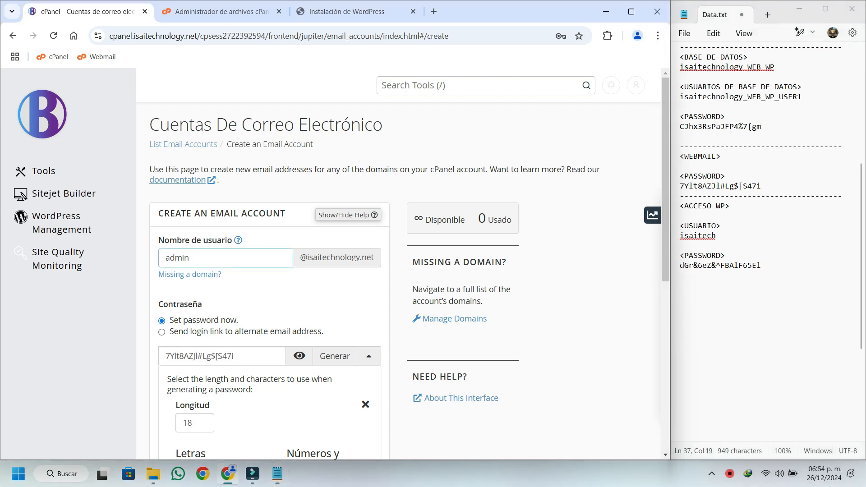
{"action": "scroll", "coordinate": [410, 281], "scroll_direction": "down", "scroll_amount": 3}
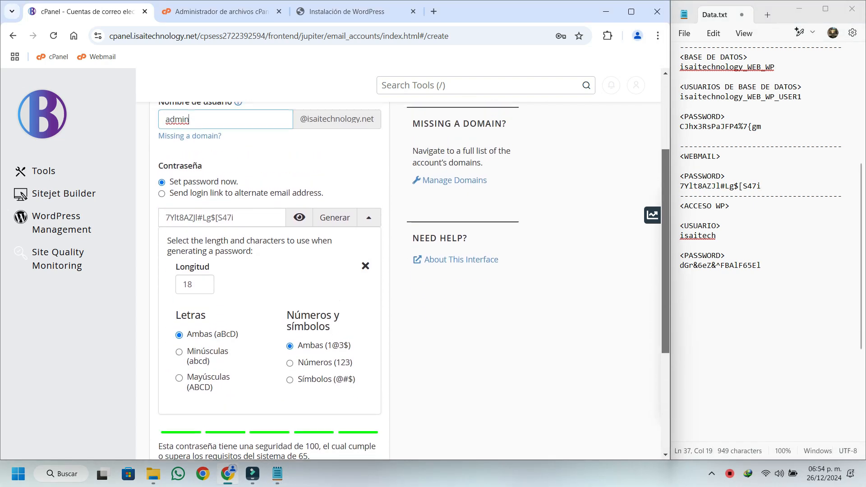
{"action": "scroll", "coordinate": [410, 281], "scroll_direction": "down", "scroll_amount": 4}
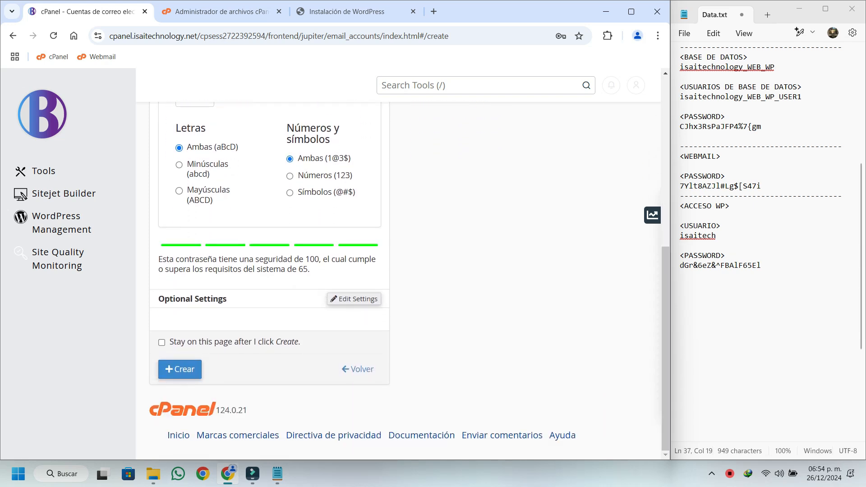
{"action": "left_click", "coordinate": [179, 369]}
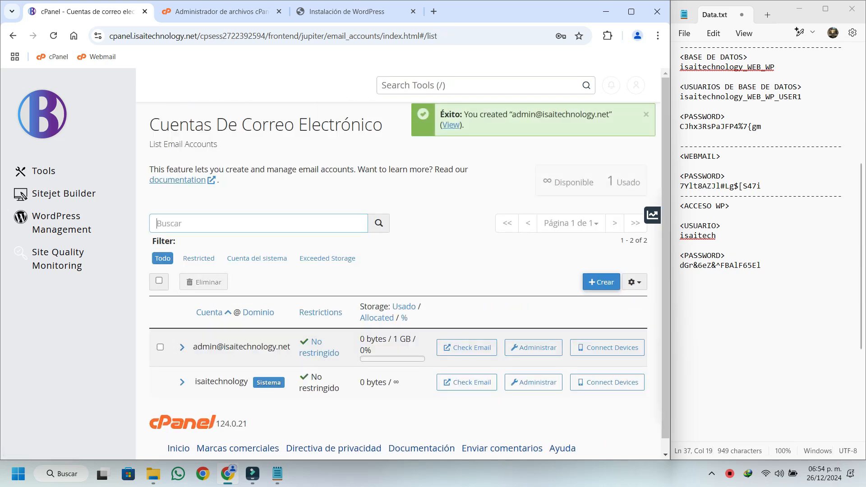
Copy the new account's e-mail address from the account list and paste it directly under the <WEBMAIL> heading in Data.txt.
{"action": "left_click_drag", "start_coordinate": [193, 347], "coordinate": [291, 347]}
{"action": "right_click", "coordinate": [286, 347]}
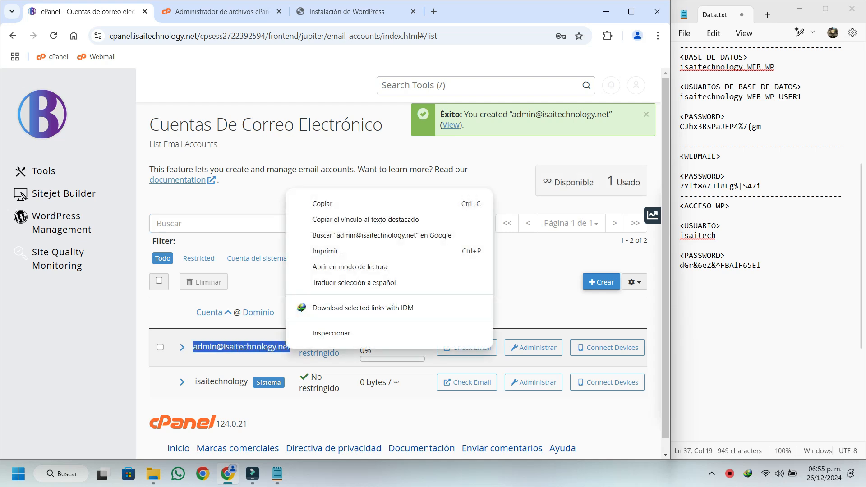
{"action": "left_click", "coordinate": [323, 204]}
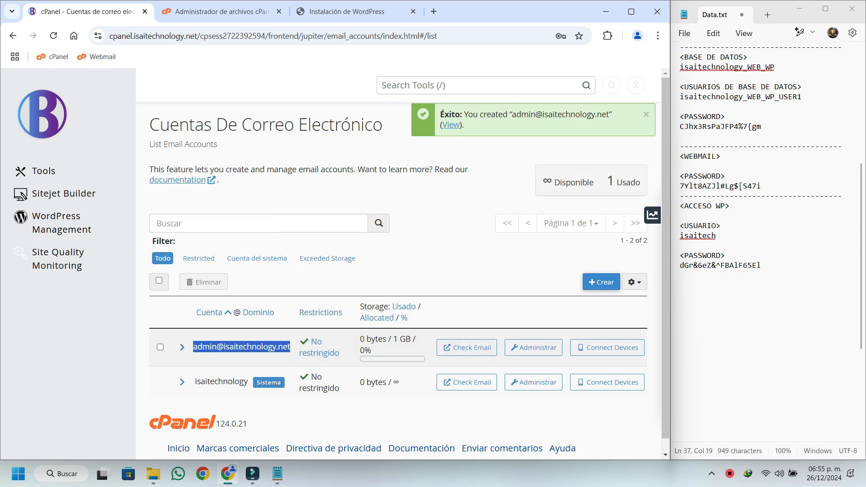
{"action": "left_click", "coordinate": [733, 157]}
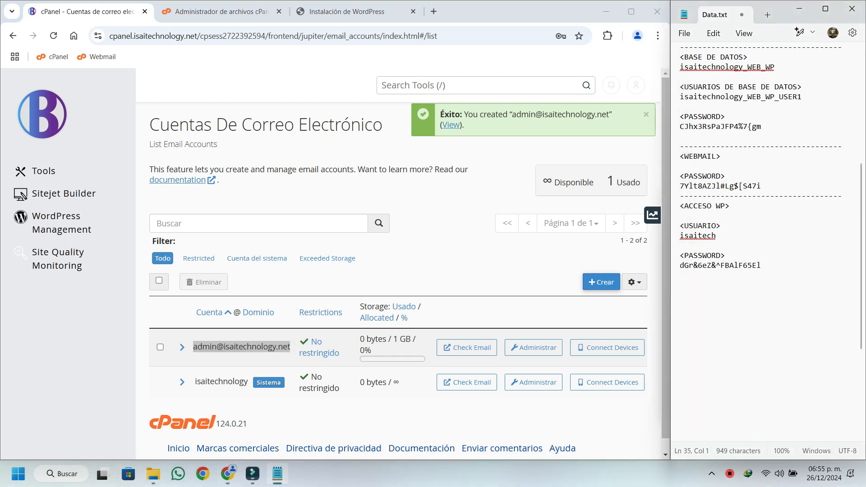
{"action": "key", "text": "Return"}
{"action": "key", "text": "ctrl+v"}
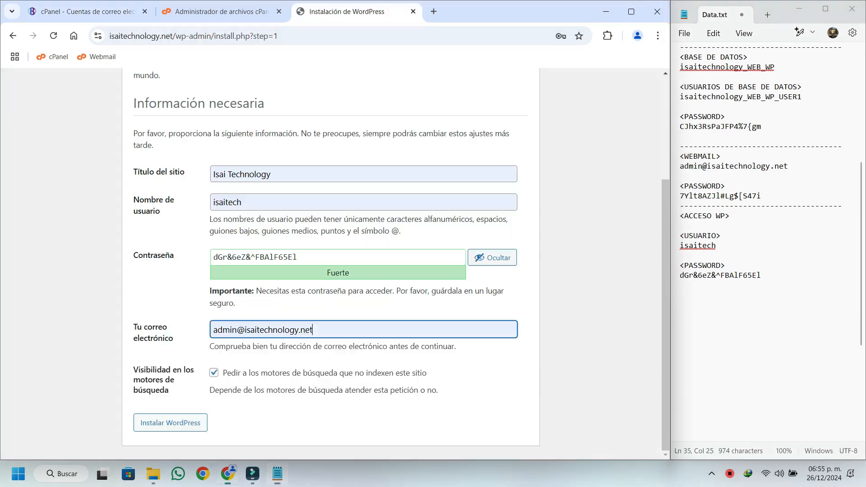
Run the WordPress installation from the completed form and add a dashed separator line below the WordPress password in Data.txt.
{"action": "left_click", "coordinate": [342, 11]}
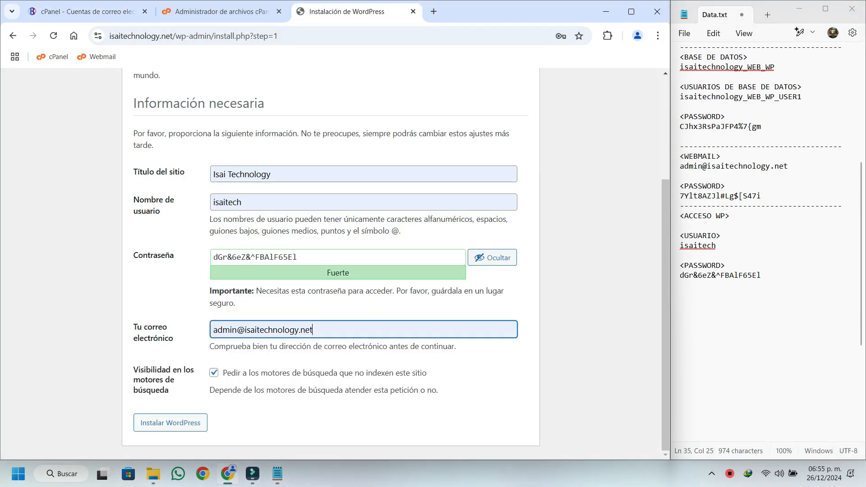
{"action": "left_click", "coordinate": [171, 422]}
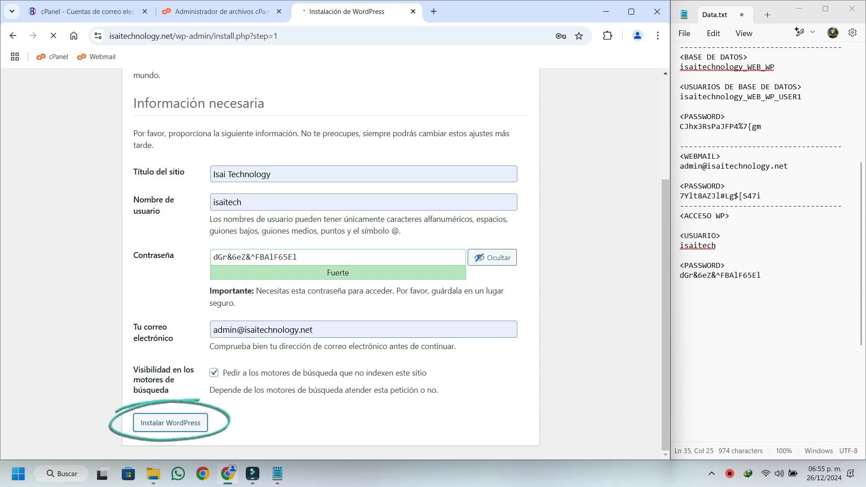
{"action": "left_click", "coordinate": [681, 285]}
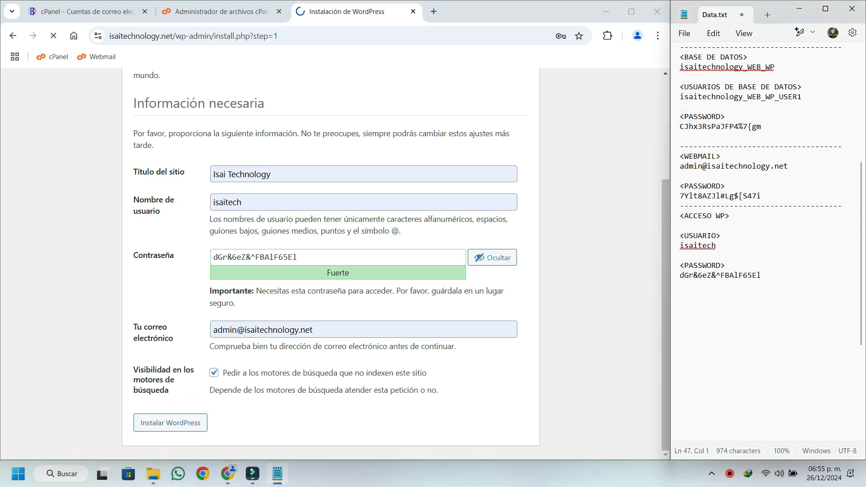
{"action": "type", "text": "----------------------------"}
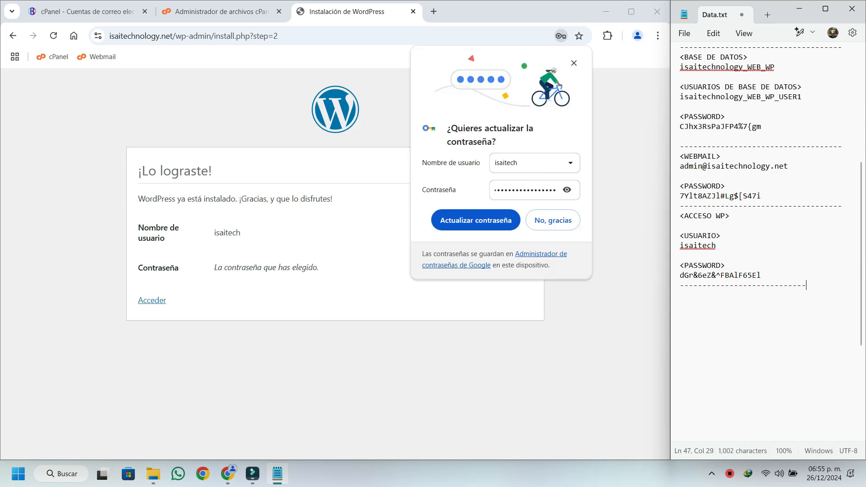
{"action": "type", "text": "------"}
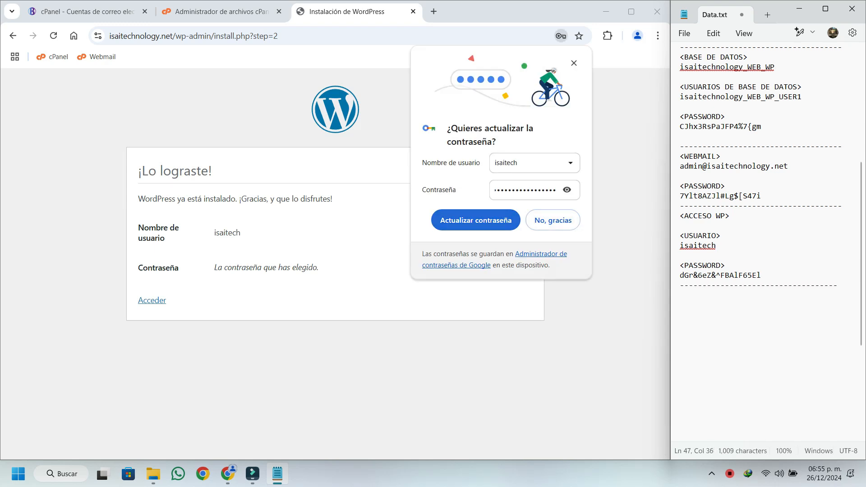
Update the WordPress password saved in the browser and log in to the WordPress dashboard with the administrator's username and password.
{"action": "left_click", "coordinate": [476, 220]}
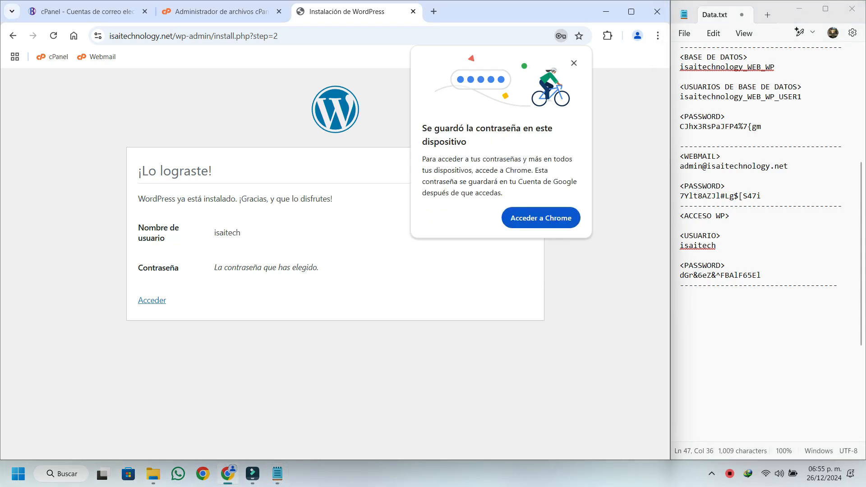
{"action": "left_click", "coordinate": [152, 300]}
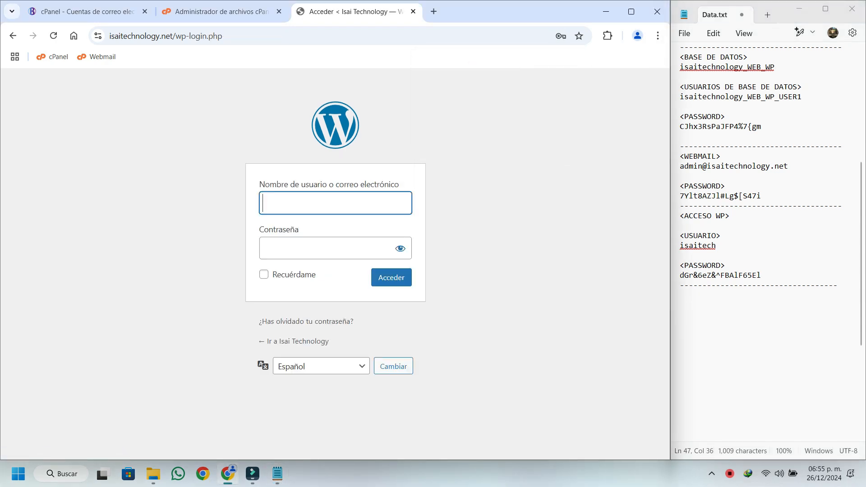
{"action": "left_click", "coordinate": [391, 278]}
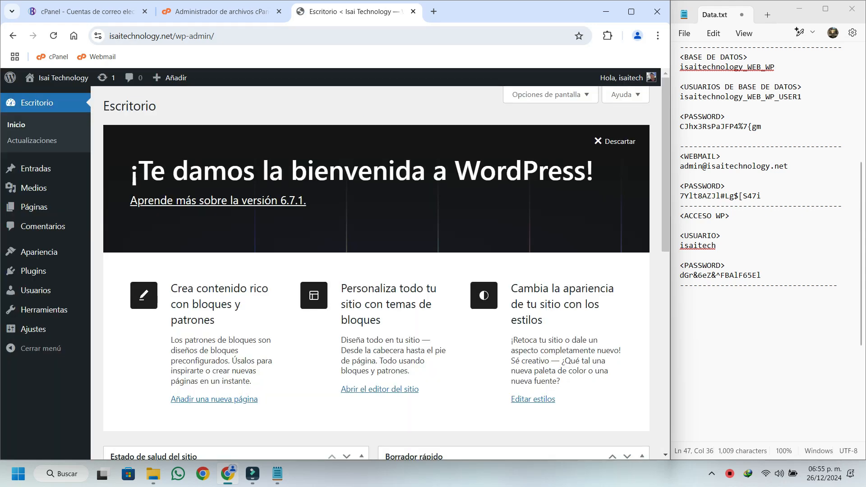
Close the WordPress dashboard and permanently delete install.php from the public_html/wp-admin folder in the cPanel file manager, bypassing the trash.
{"action": "left_click", "coordinate": [413, 12]}
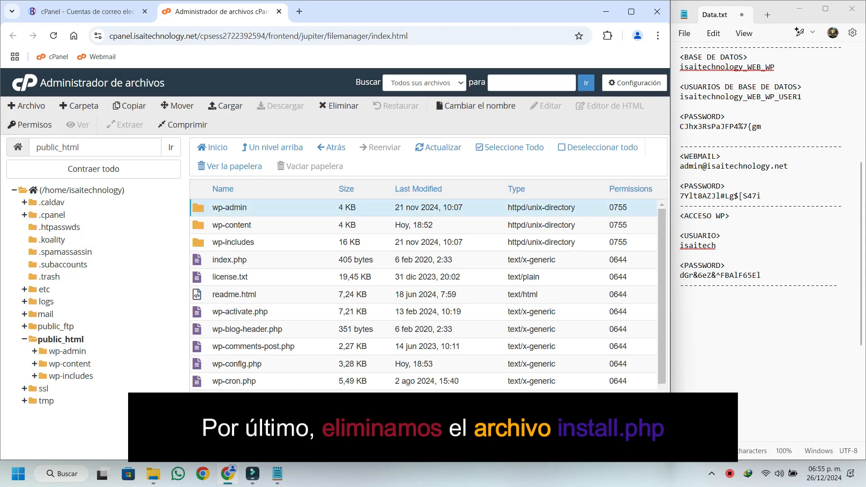
{"action": "double_click", "coordinate": [198, 207]}
{"action": "left_click", "coordinate": [631, 11]}
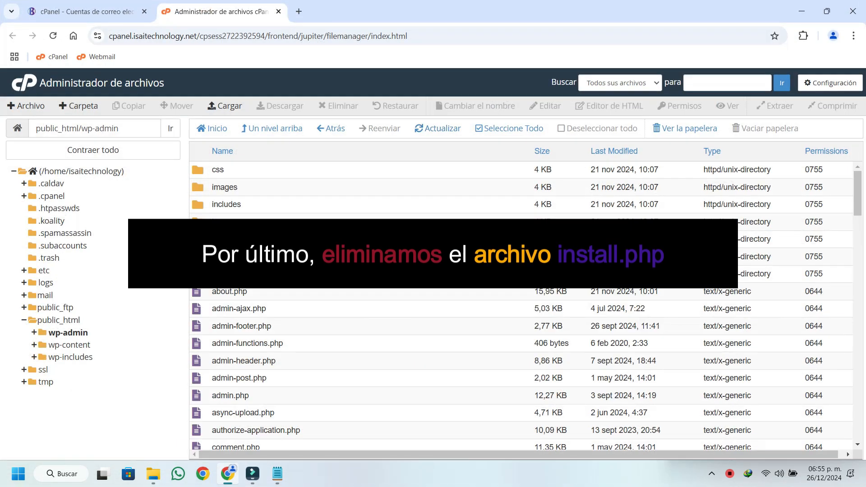
{"action": "scroll", "coordinate": [521, 306], "scroll_direction": "down", "scroll_amount": 10}
{"action": "left_click", "coordinate": [229, 361]}
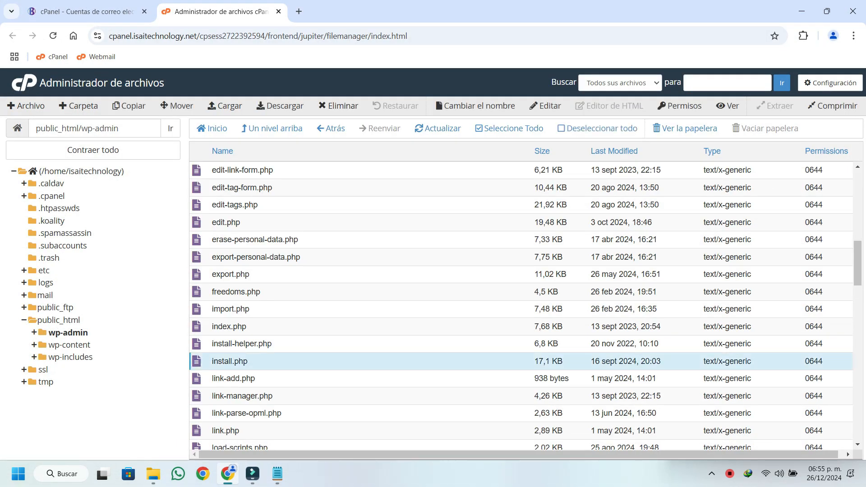
{"action": "left_click", "coordinate": [338, 105]}
{"action": "left_click", "coordinate": [316, 267]}
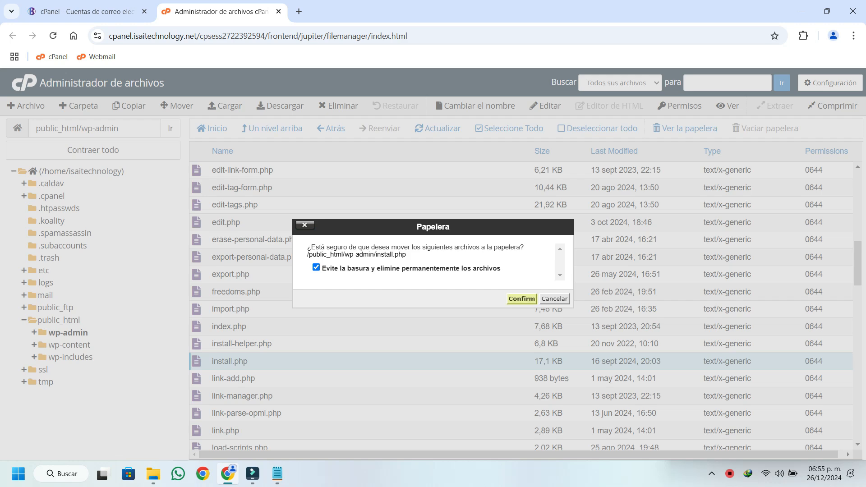
{"action": "key", "text": "Return"}
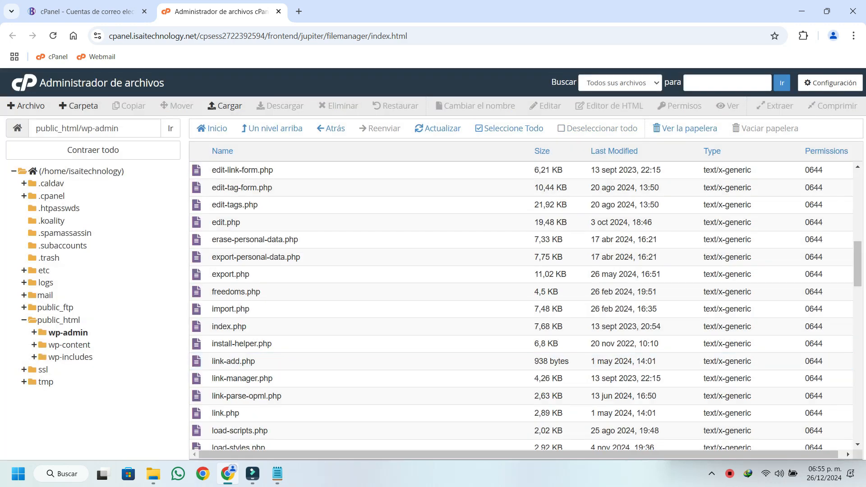